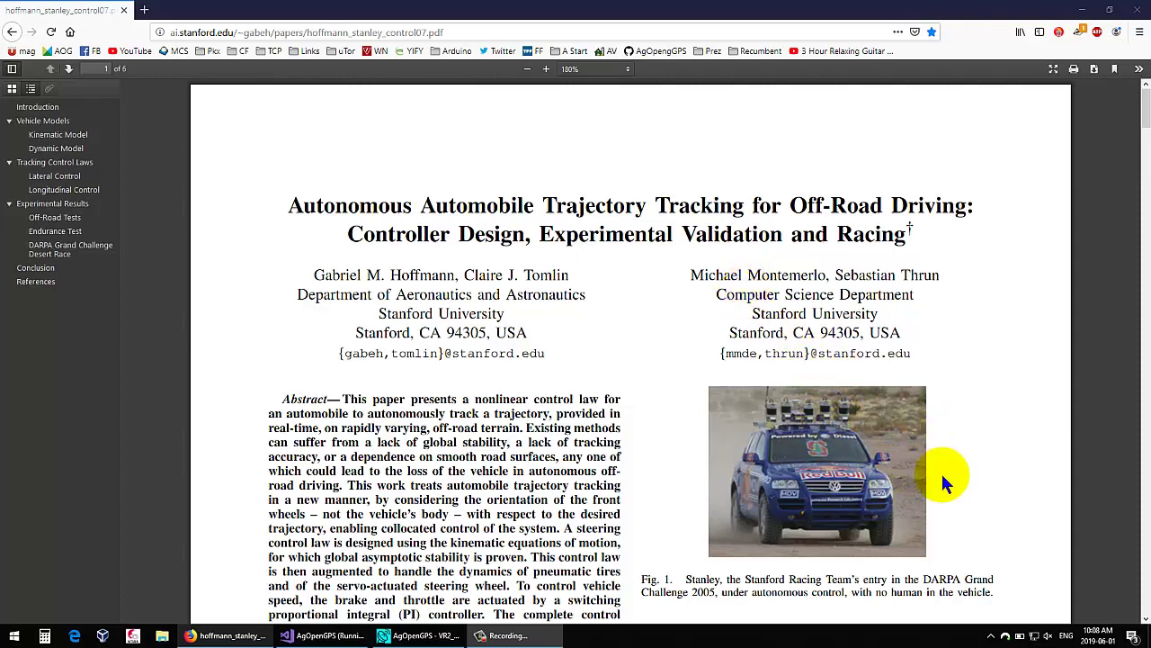
Scroll the Stanley paper from its title and abstract down to Fig. 2's kinematic model on page 2
{"action": "scroll", "coordinate": [941, 472], "scroll_direction": "down", "scroll_amount": 3}
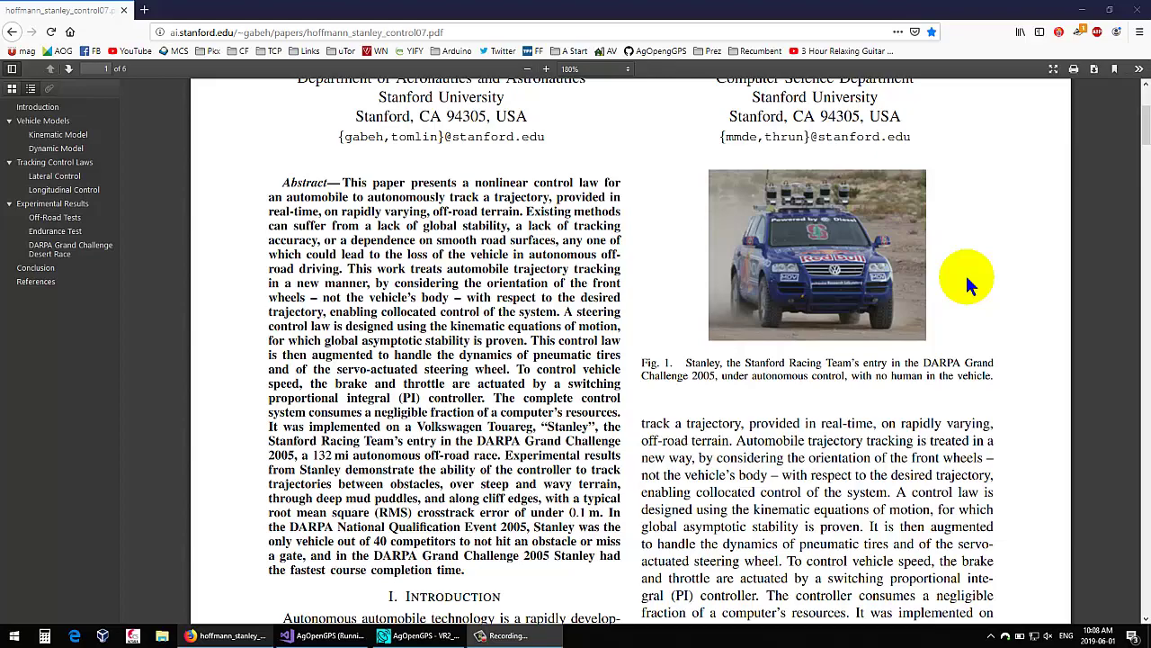
{"action": "scroll", "coordinate": [967, 278], "scroll_direction": "down", "scroll_amount": 2}
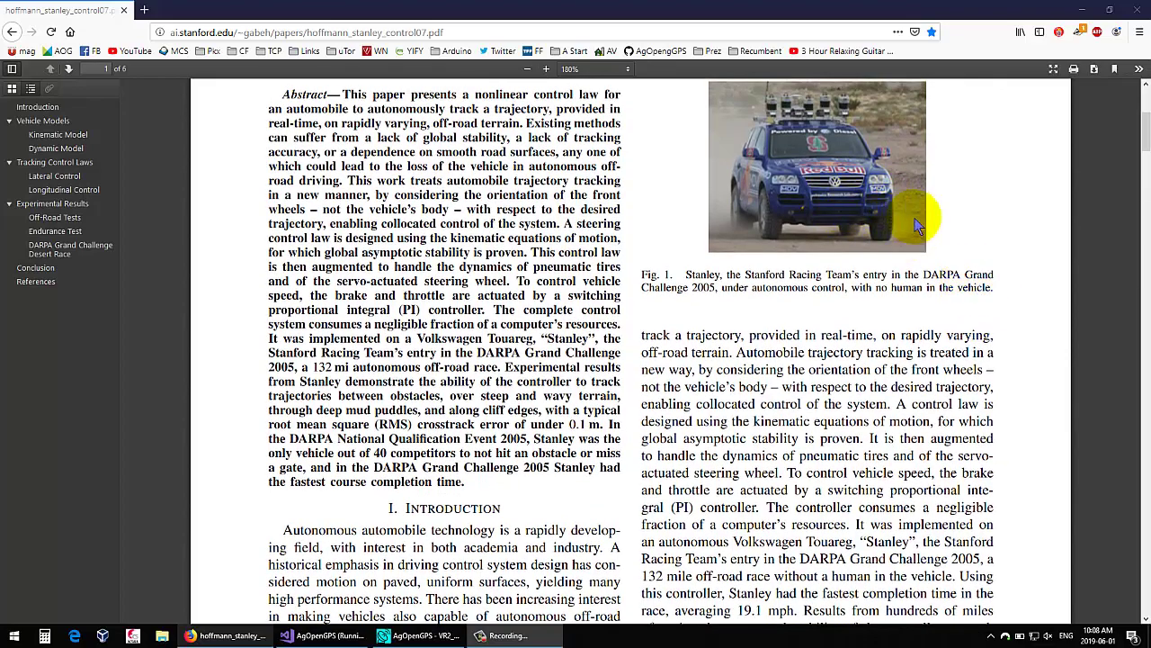
{"action": "scroll", "coordinate": [918, 225], "scroll_direction": "up", "scroll_amount": 4}
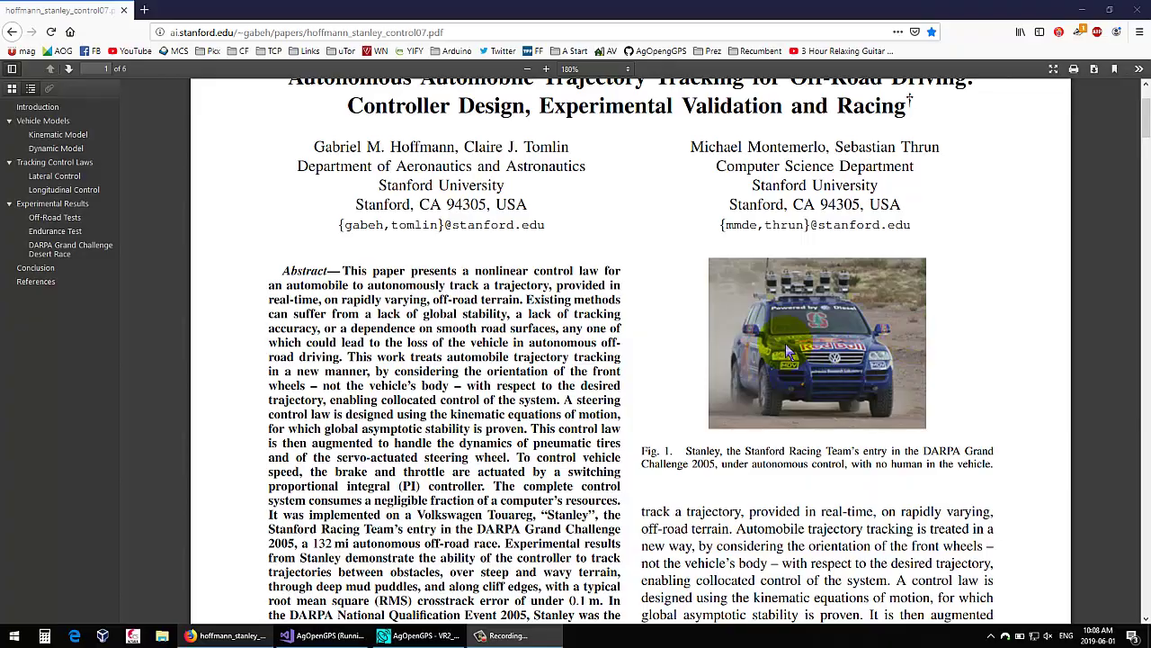
{"action": "scroll", "coordinate": [784, 351], "scroll_direction": "down", "scroll_amount": 20}
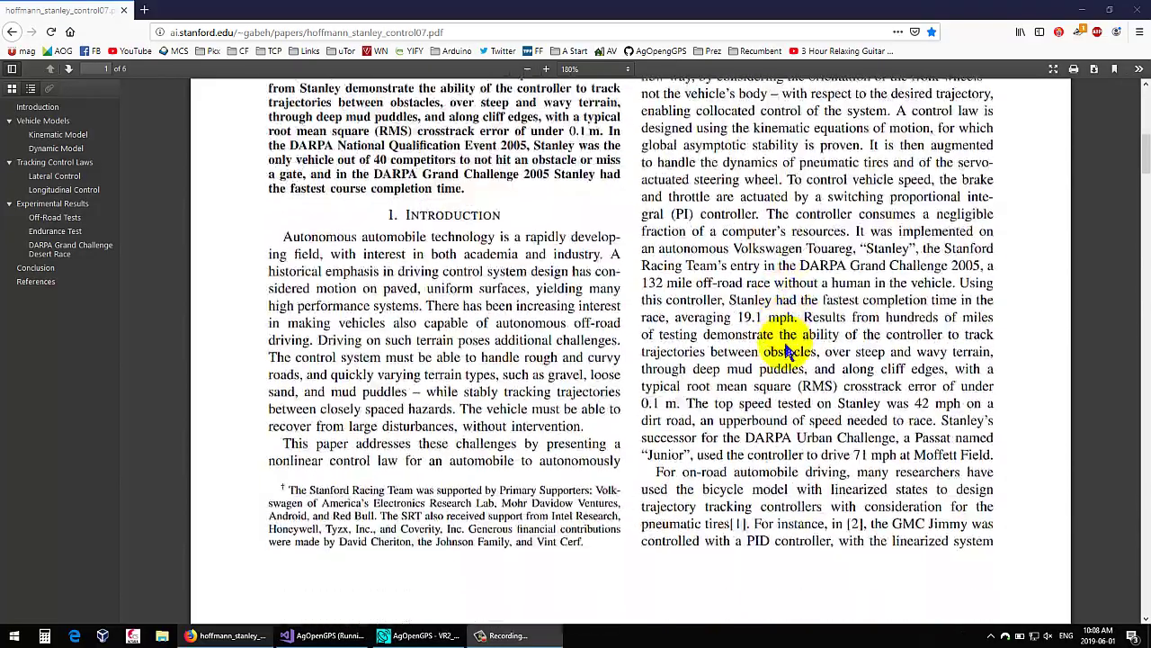
{"action": "scroll", "coordinate": [785, 346], "scroll_direction": "down", "scroll_amount": 9}
{"action": "scroll", "coordinate": [784, 342], "scroll_direction": "up", "scroll_amount": 10}
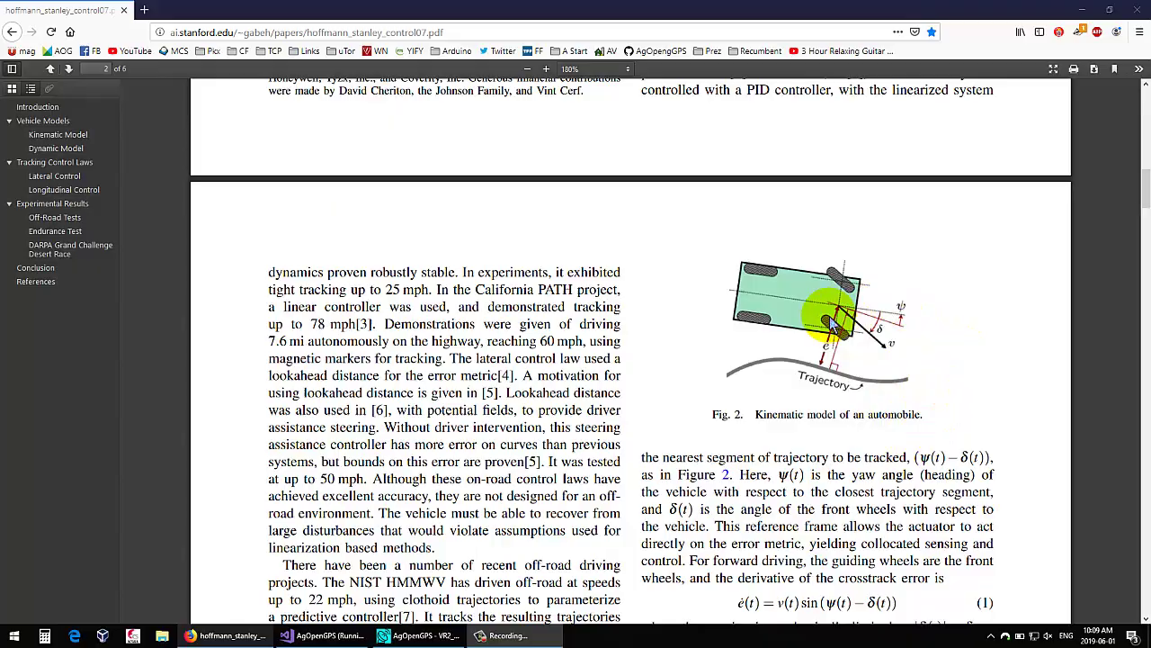
Scroll past Fig. 3 to the Lateral Control section and Theorem 1's equation (5) on page 3
{"action": "scroll", "coordinate": [776, 369], "scroll_direction": "down", "scroll_amount": 10}
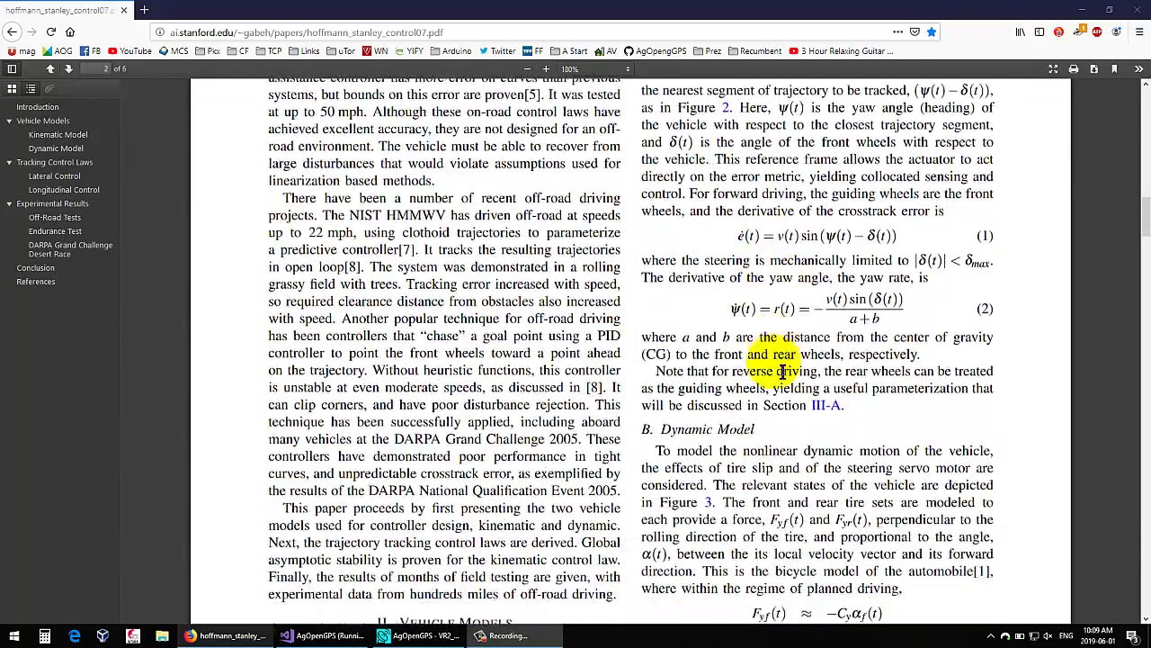
{"action": "scroll", "coordinate": [779, 371], "scroll_direction": "down", "scroll_amount": 8}
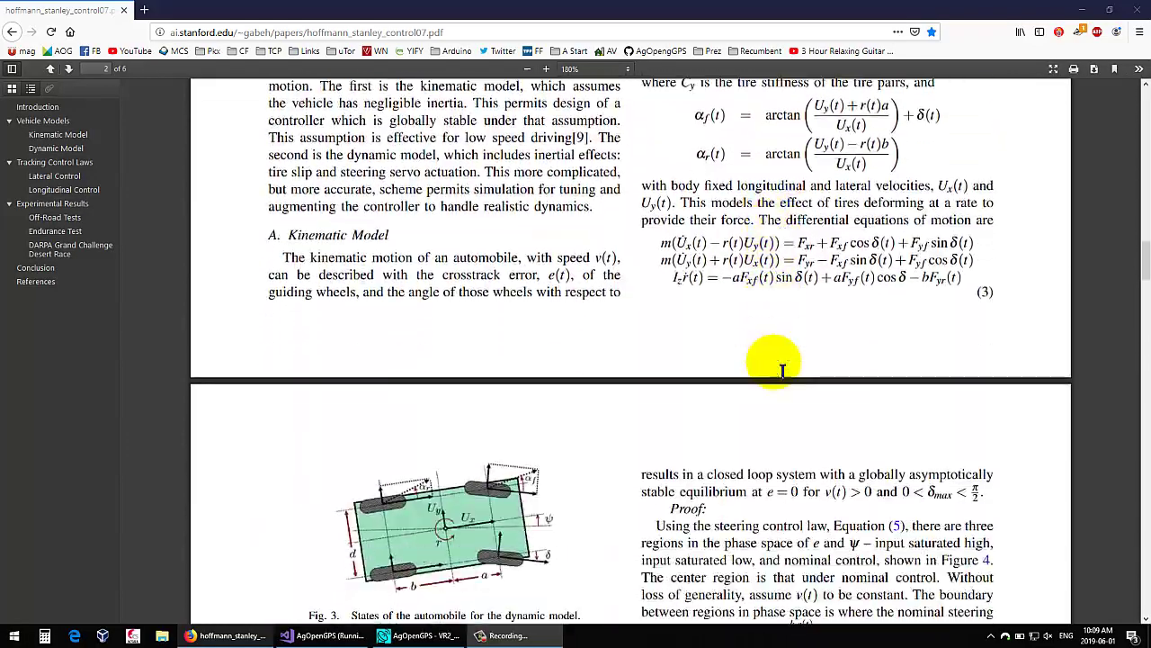
{"action": "scroll", "coordinate": [774, 367], "scroll_direction": "down", "scroll_amount": 6}
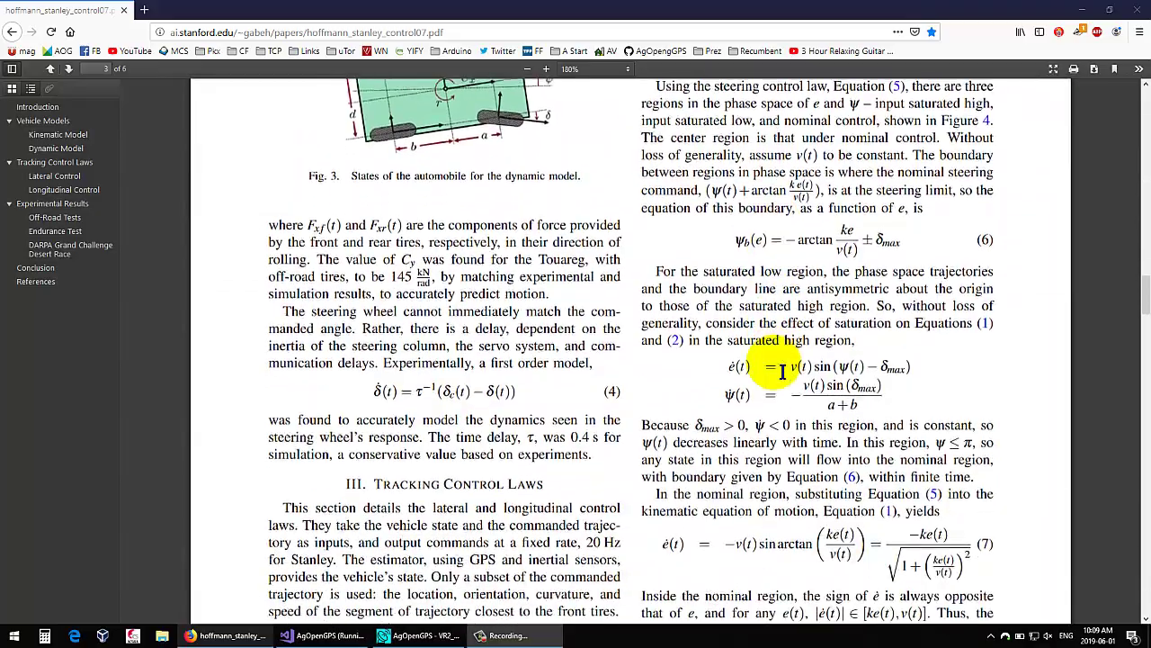
{"action": "scroll", "coordinate": [782, 368], "scroll_direction": "down", "scroll_amount": 3}
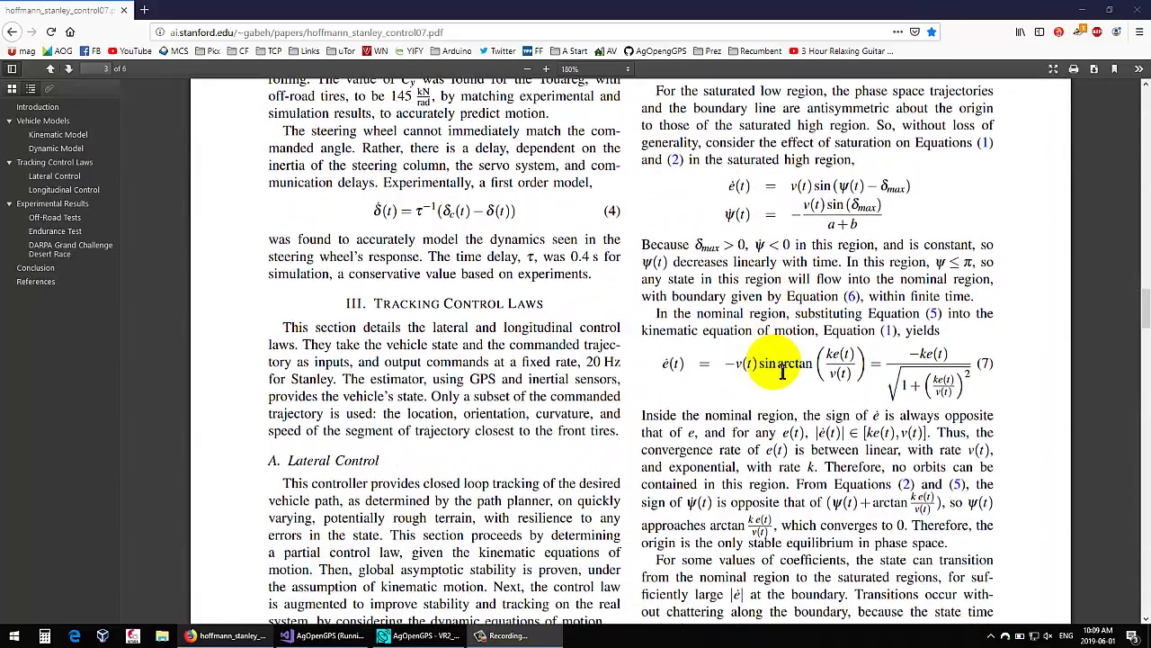
{"action": "scroll", "coordinate": [783, 369], "scroll_direction": "down", "scroll_amount": 10}
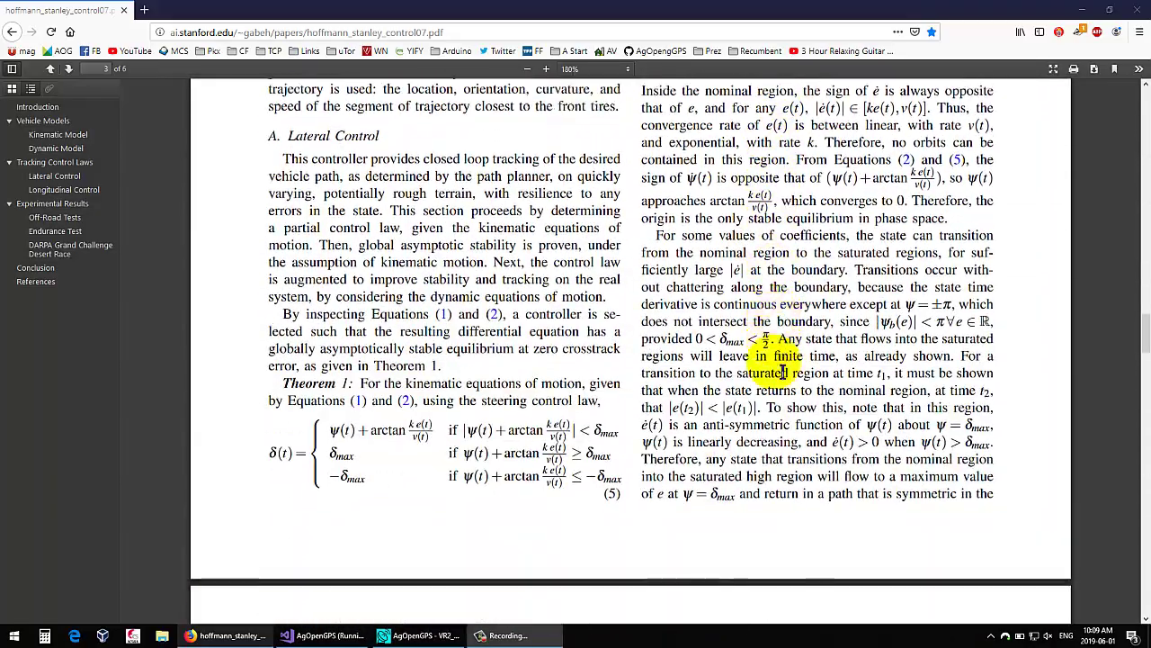
Scroll past the full steering law, equation (9), to page 5's Experimental Results and Fig. 5
{"action": "scroll", "coordinate": [783, 370], "scroll_direction": "down", "scroll_amount": 9}
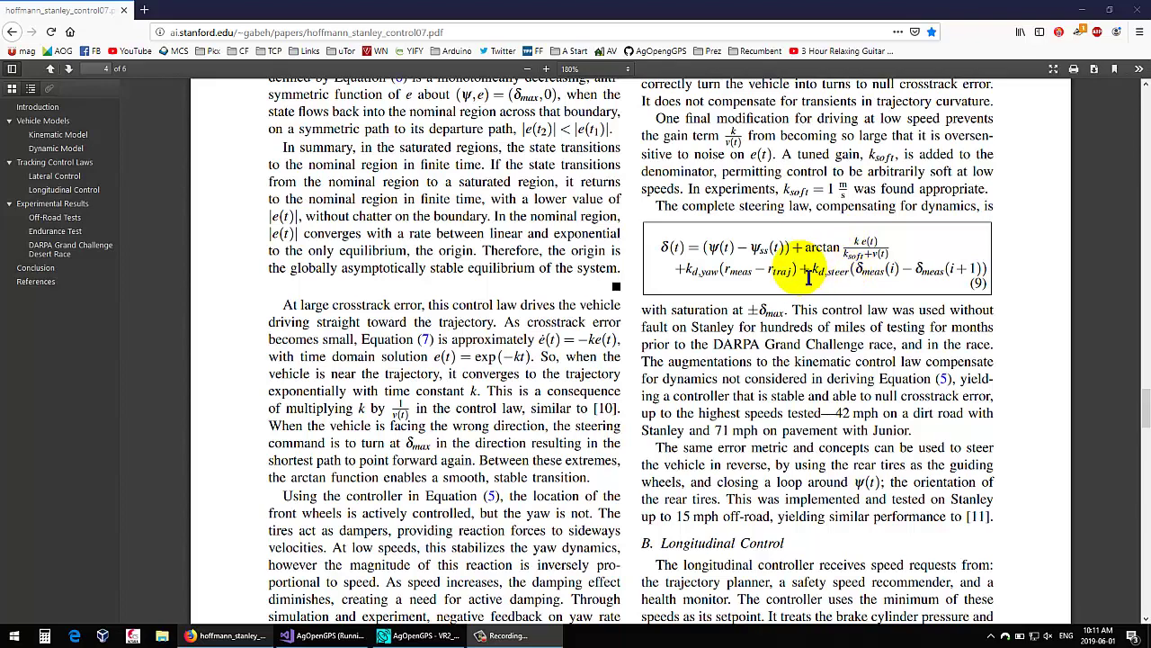
{"action": "scroll", "coordinate": [809, 277], "scroll_direction": "down", "scroll_amount": 6}
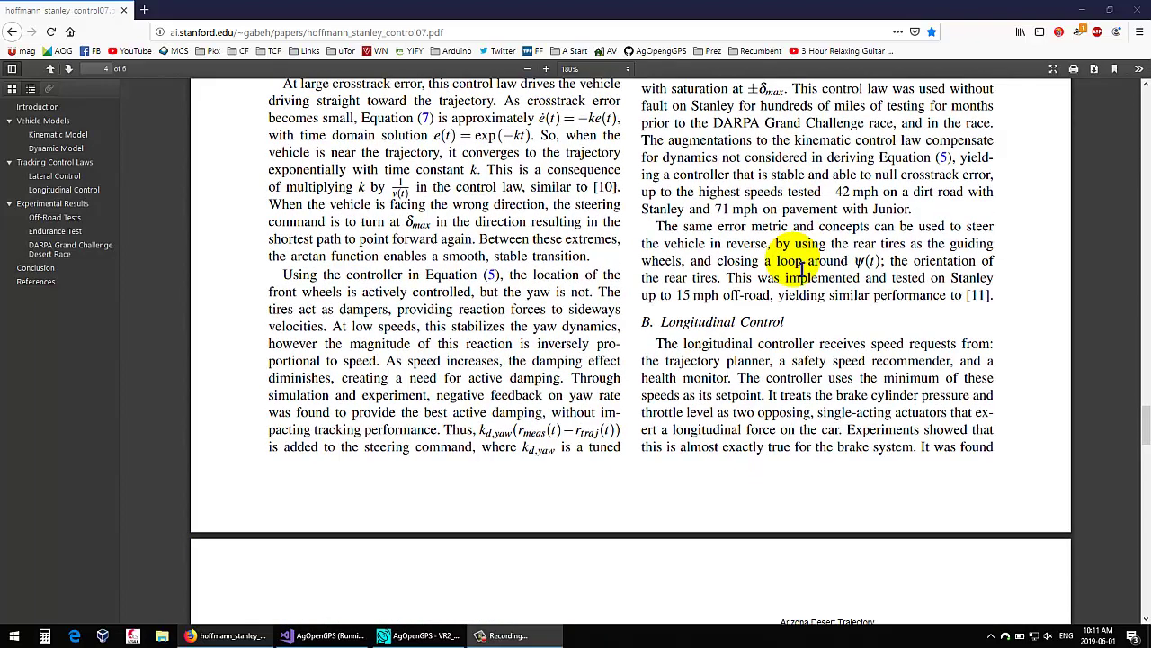
{"action": "scroll", "coordinate": [792, 261], "scroll_direction": "down", "scroll_amount": 3}
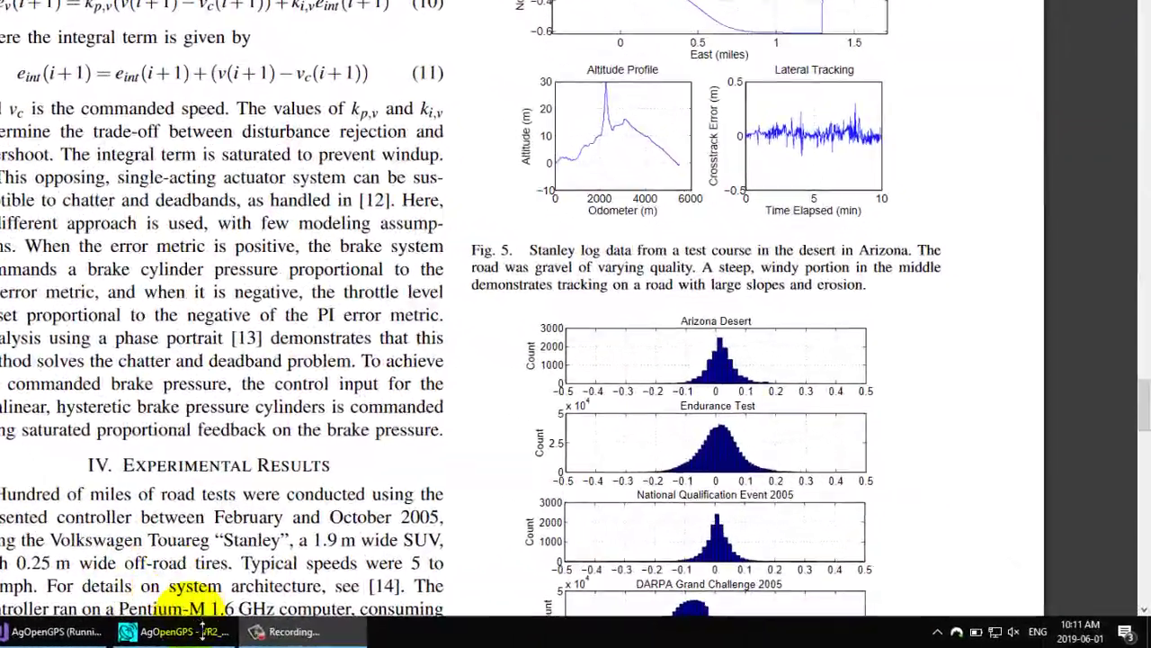
In AgOpenGPS, let the tractor drift with autosteer off, then re-engage it until the offset falls from 22.27 to 0.05
{"action": "mouse_move", "coordinate": [427, 640]}
{"action": "left_click", "coordinate": [68, 641]}
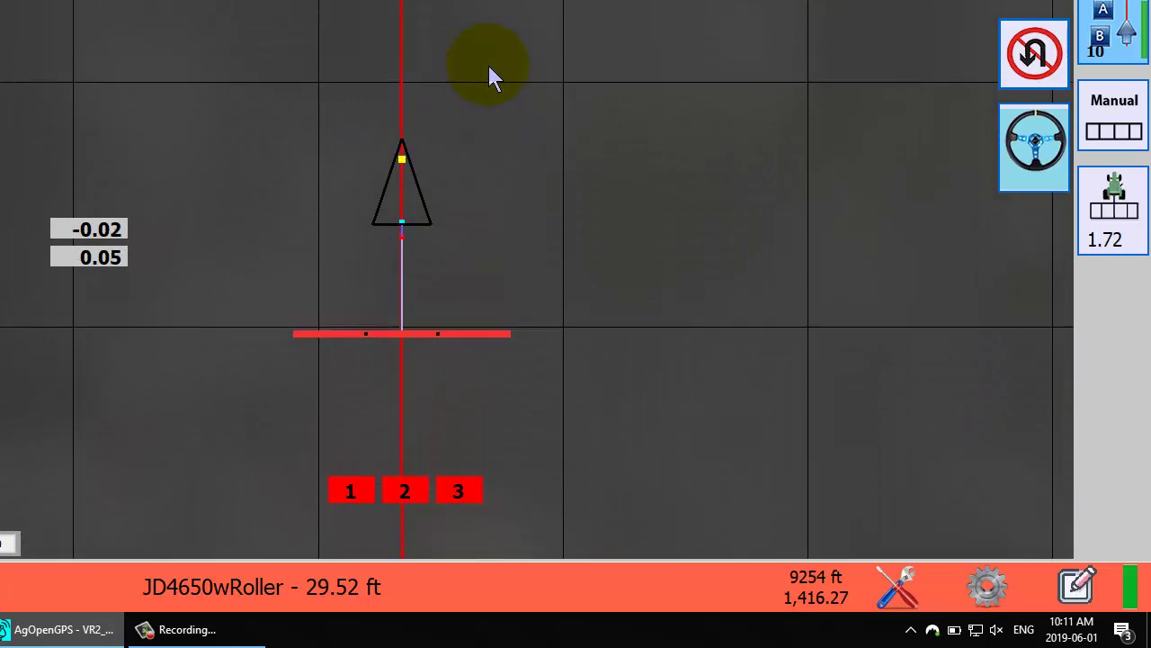
{"action": "left_click", "coordinate": [1011, 171]}
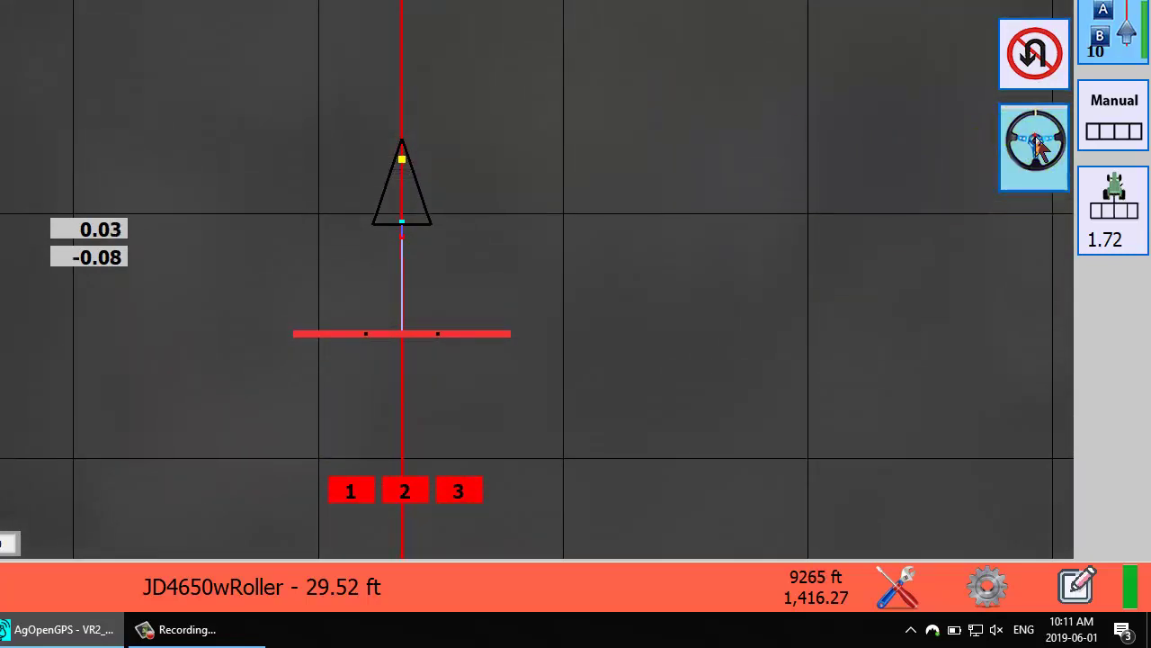
{"action": "left_click", "coordinate": [1037, 149]}
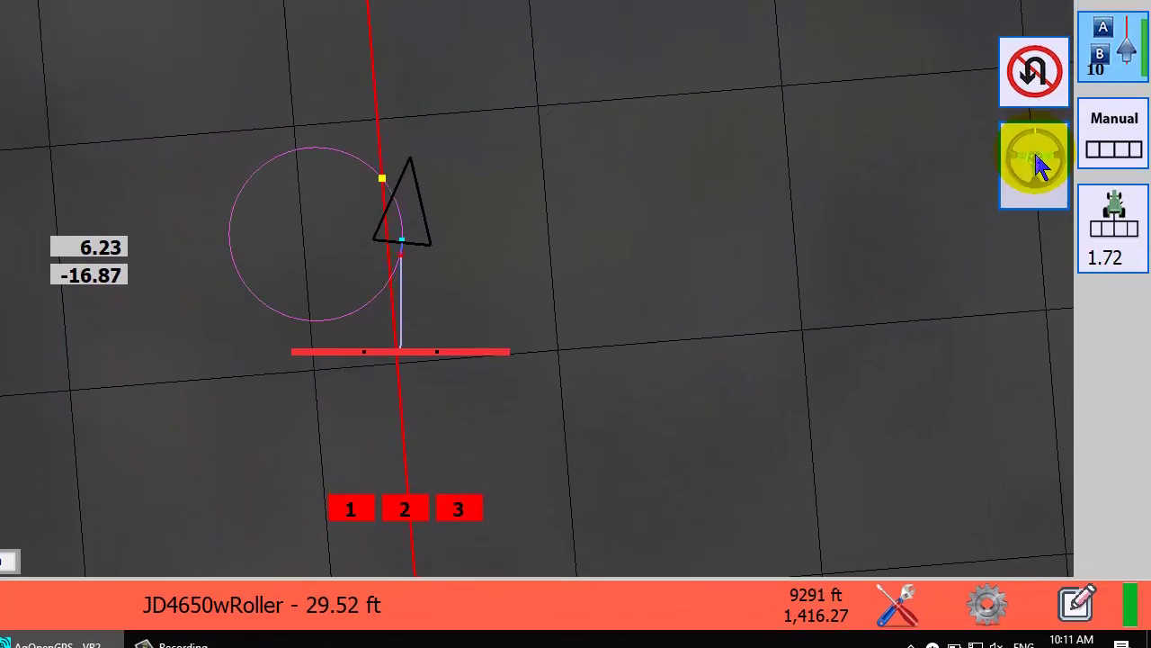
{"action": "left_click", "coordinate": [1036, 162]}
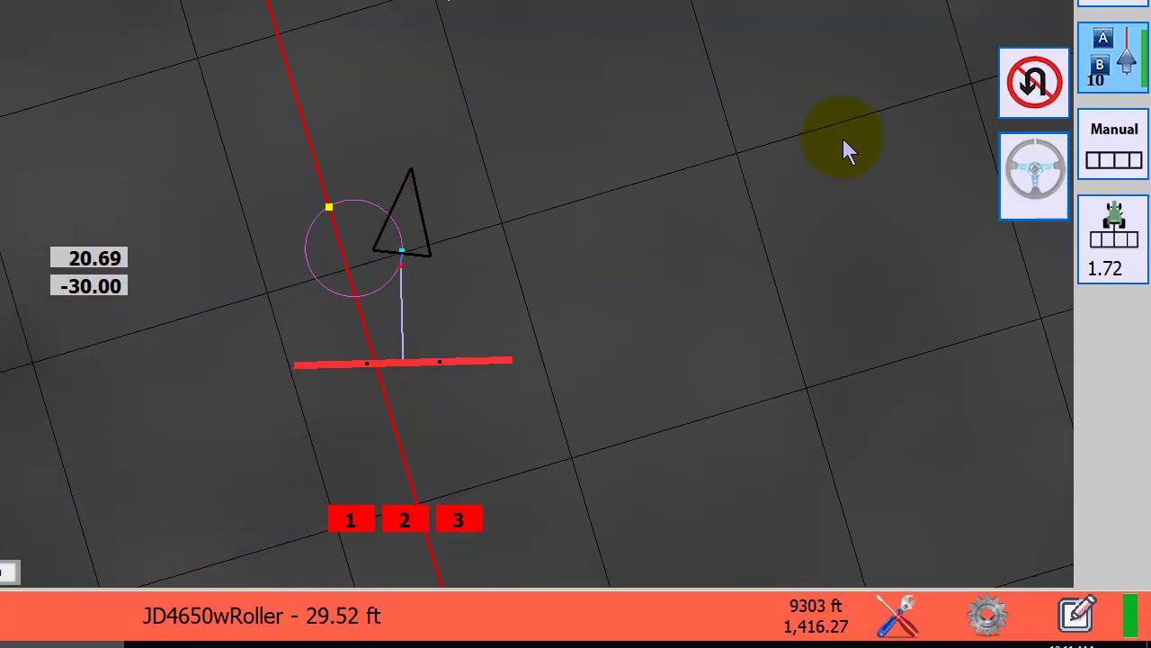
{"action": "left_click", "coordinate": [1039, 178]}
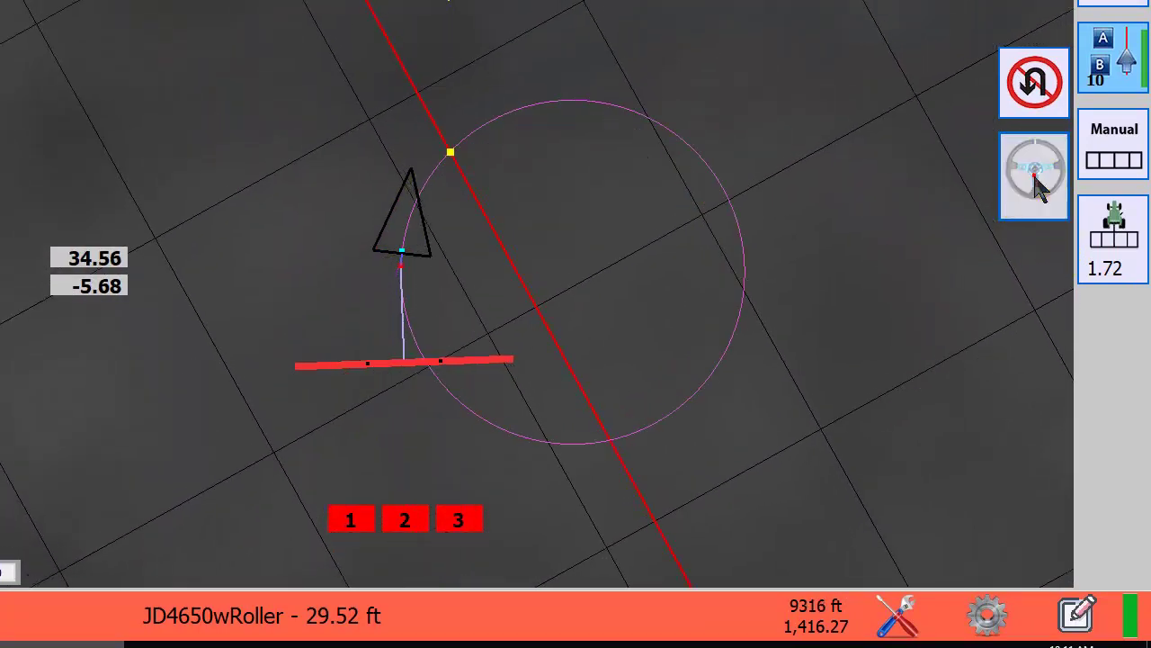
{"action": "left_click", "coordinate": [1039, 184]}
{"action": "left_click", "coordinate": [578, 193]}
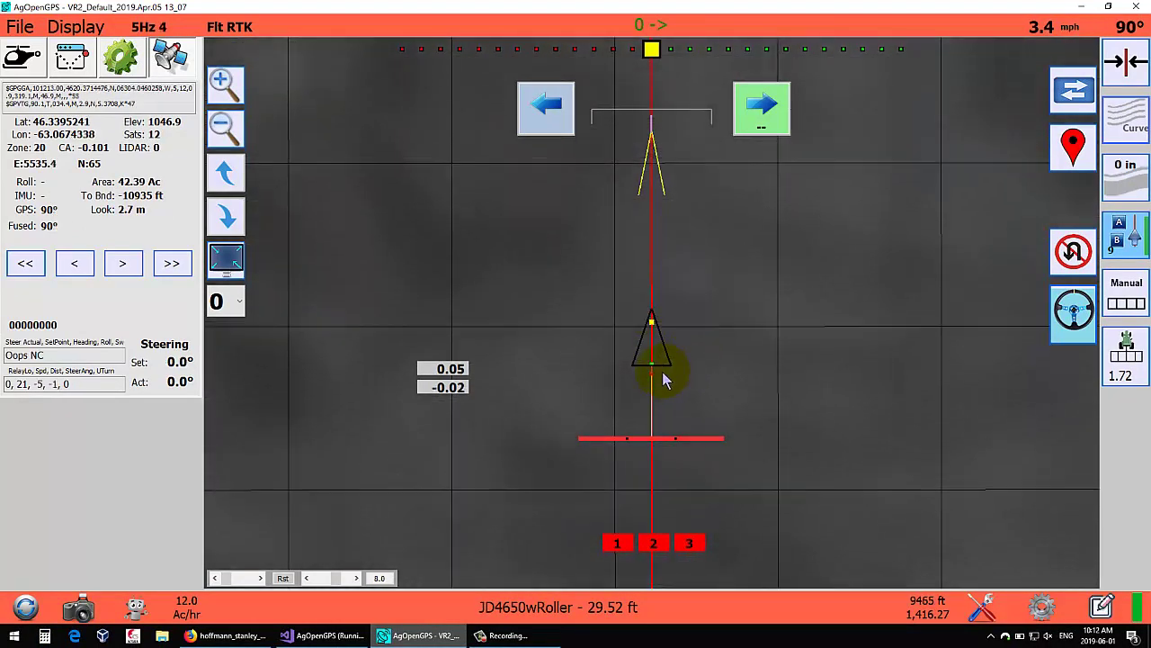
Toggle autosteer off and on, then raise the simulated speed to about 25 mph
{"action": "left_click", "coordinate": [1070, 312]}
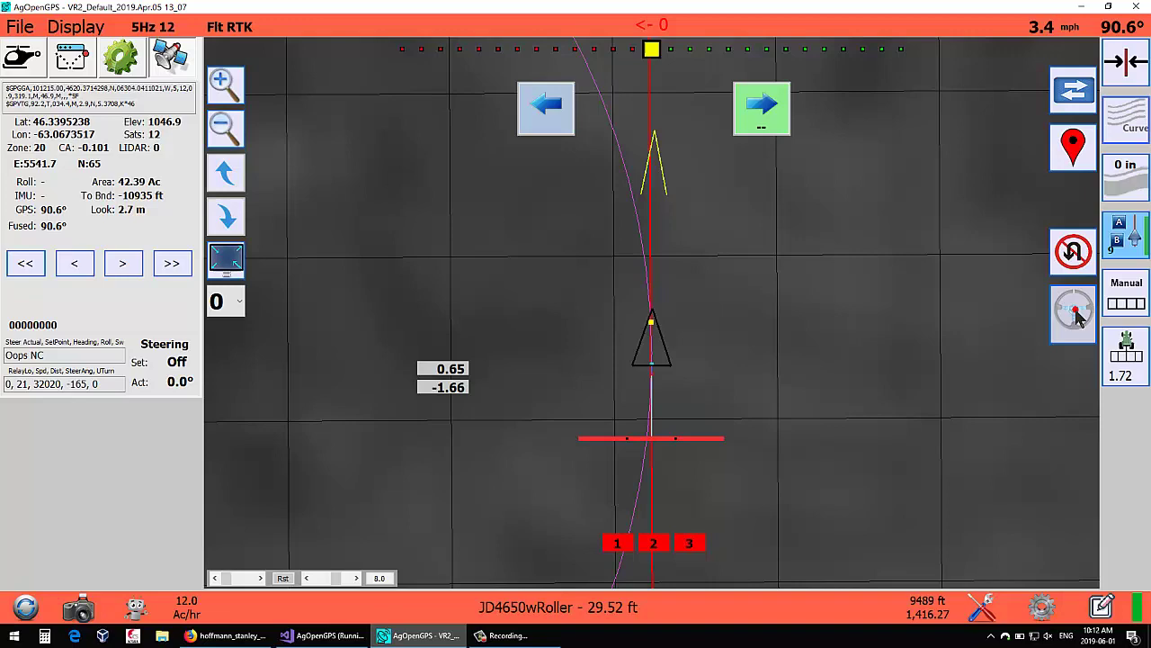
{"action": "left_click", "coordinate": [1076, 313]}
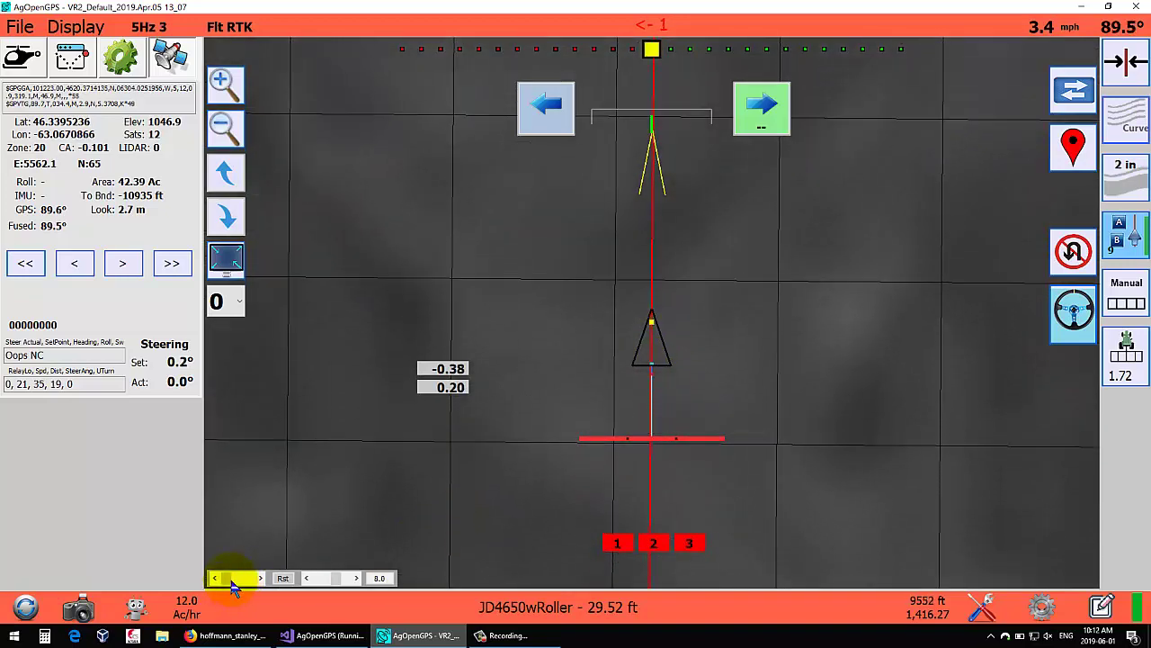
{"action": "left_click_drag", "start_coordinate": [227, 585], "coordinate": [236, 584]}
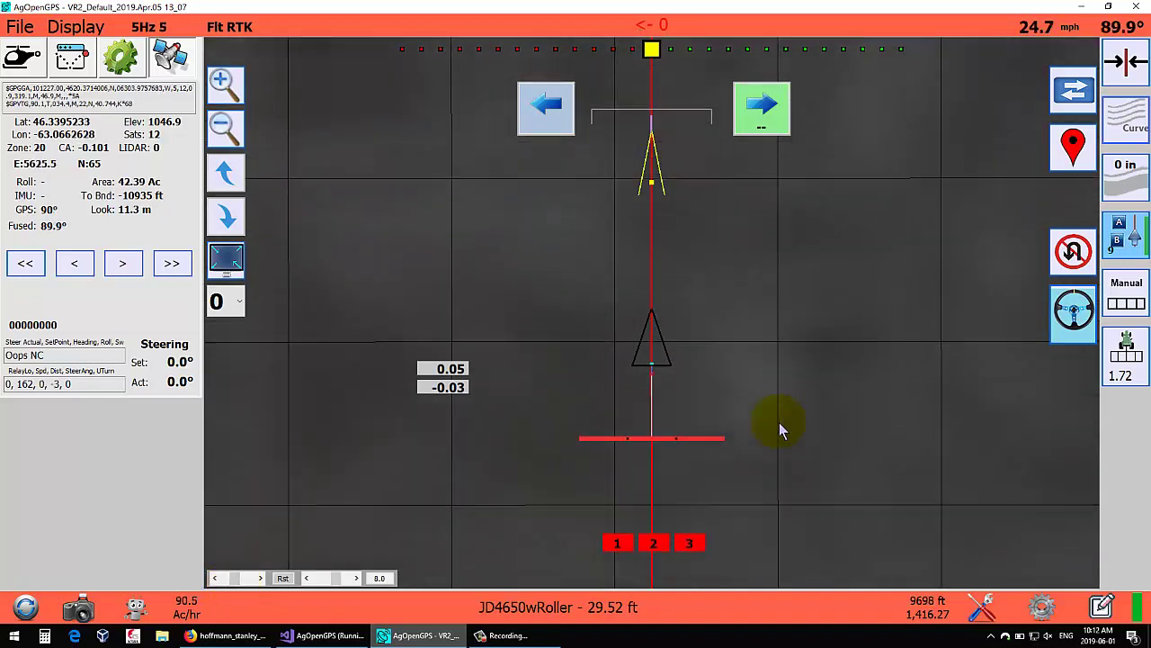
At 25.3 mph, let the tractor drift about 23 off the AB line, then re-engage autosteer to recover it
{"action": "left_click", "coordinate": [1070, 316]}
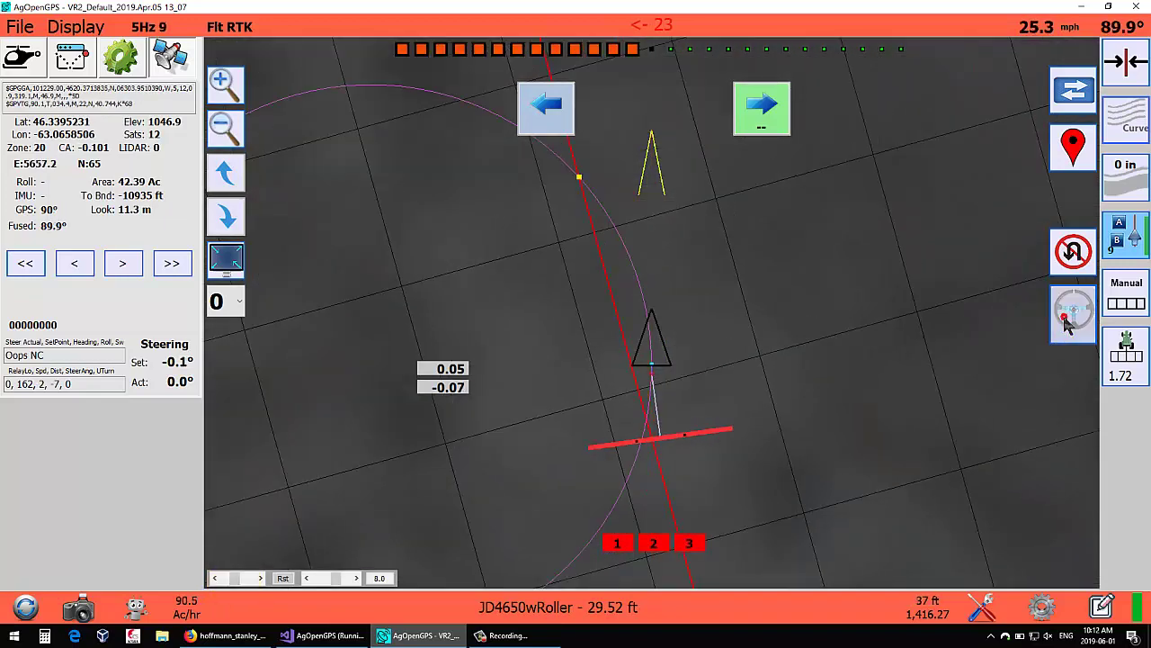
{"action": "left_click", "coordinate": [1069, 316]}
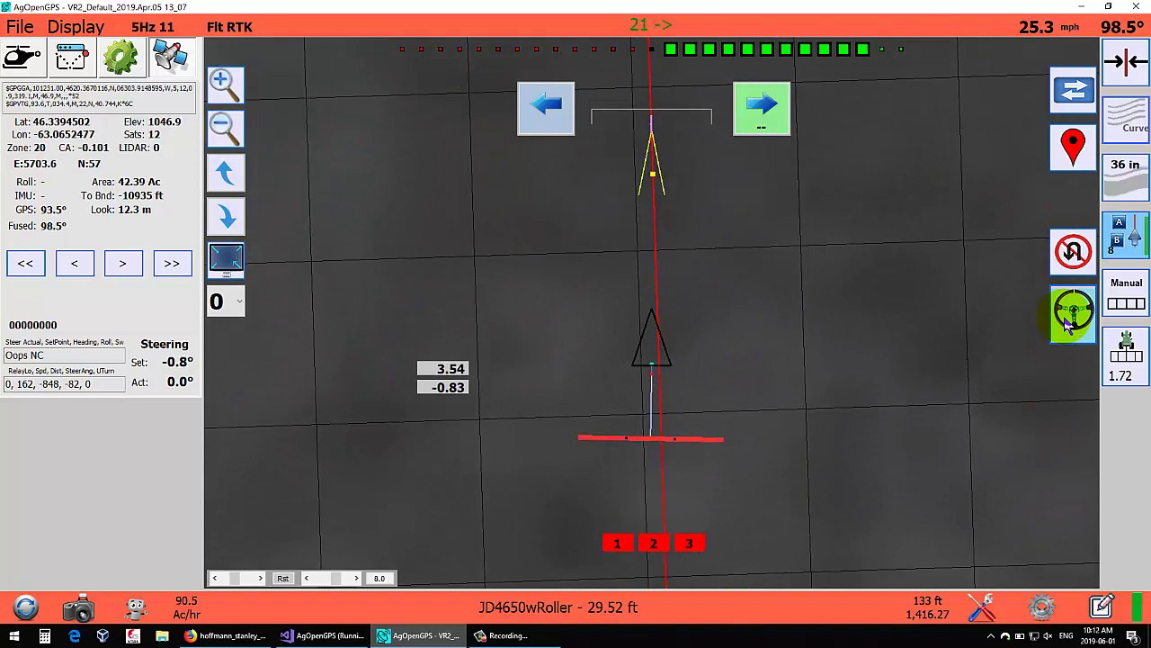
{"action": "left_click", "coordinate": [1071, 316]}
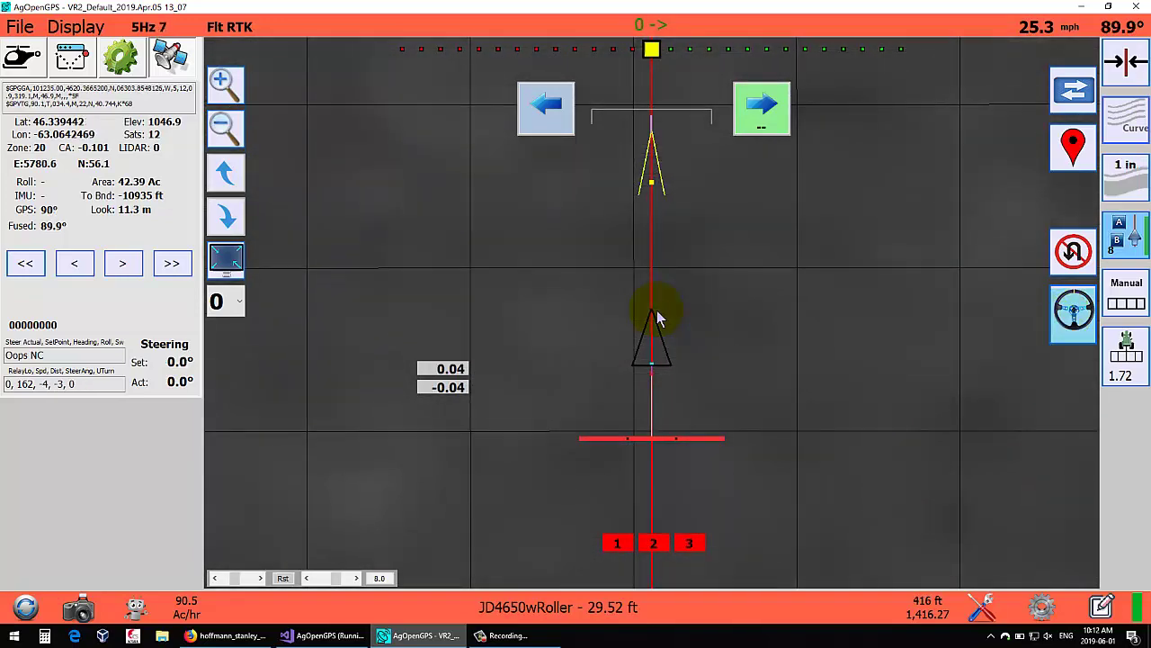
{"action": "left_click", "coordinate": [1076, 320]}
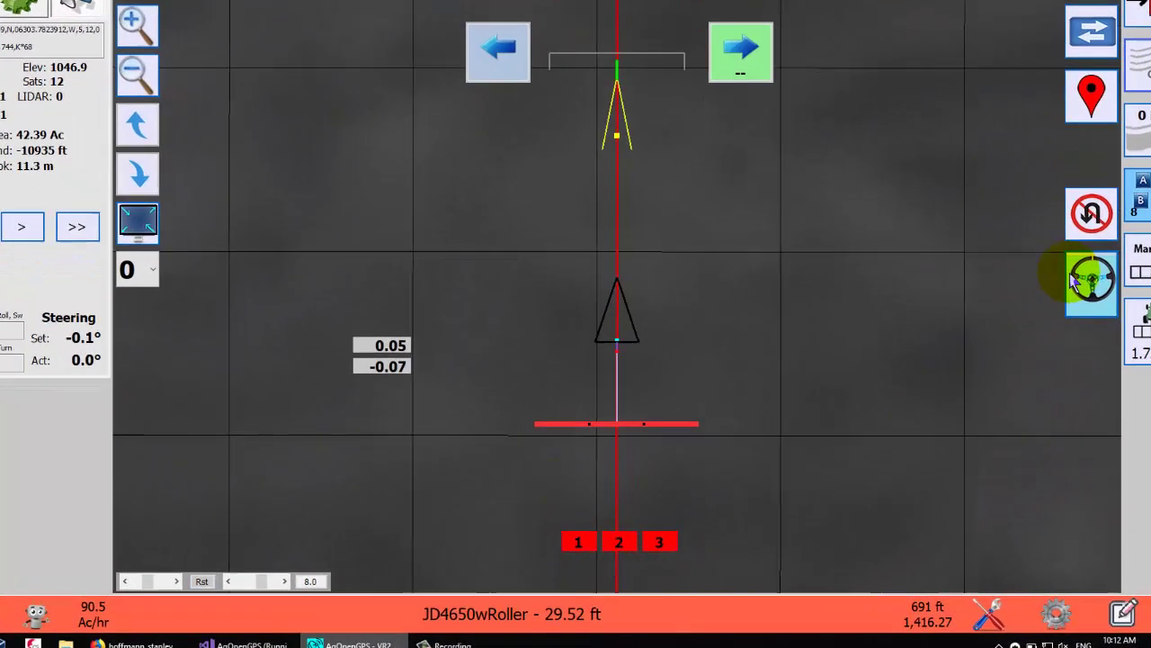
Toggle autosteer, adjust the simulated speed, let autosteer return to the line, then switch it off
{"action": "left_click", "coordinate": [1108, 252]}
{"action": "left_click", "coordinate": [1108, 252]}
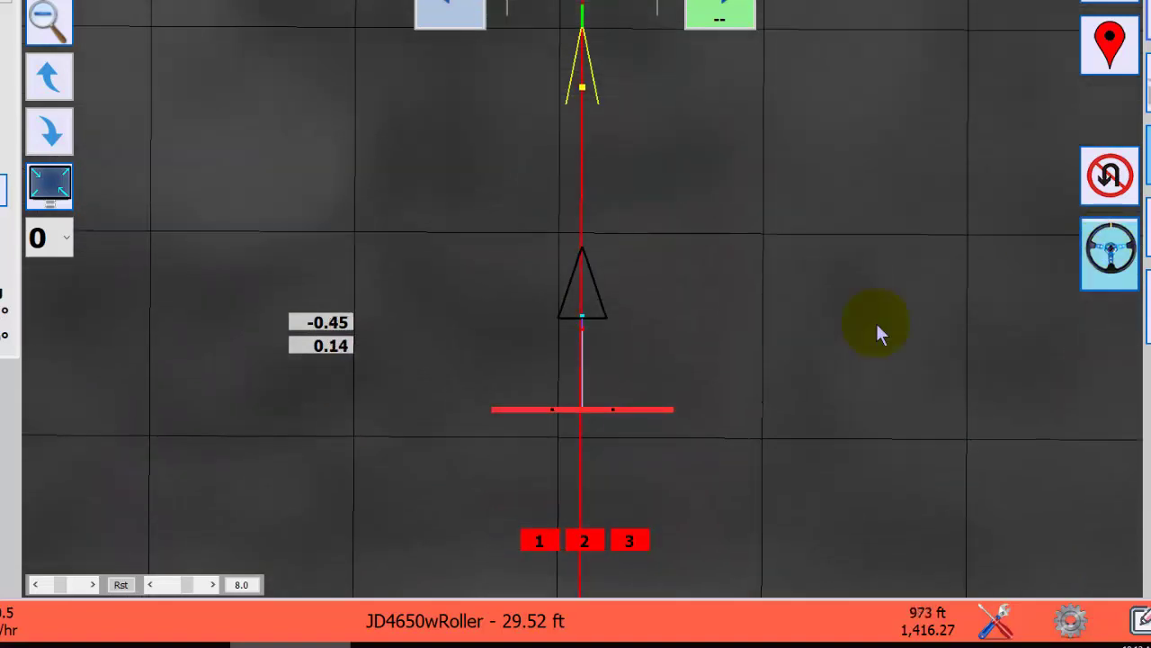
{"action": "left_click", "coordinate": [50, 586]}
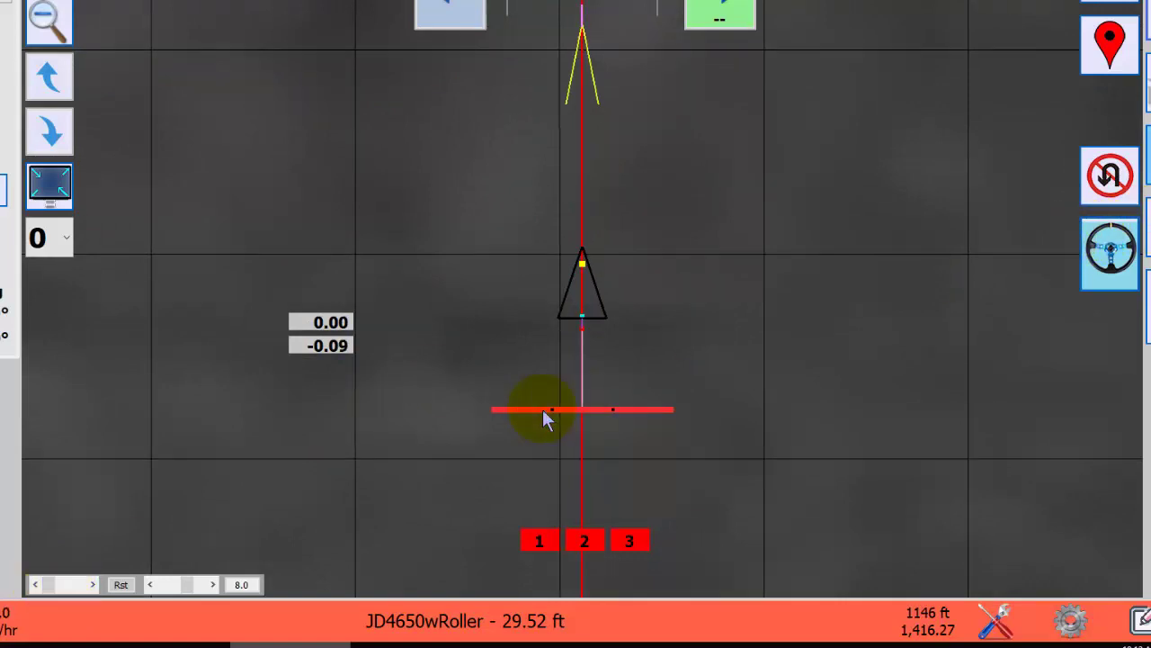
{"action": "left_click", "coordinate": [73, 586]}
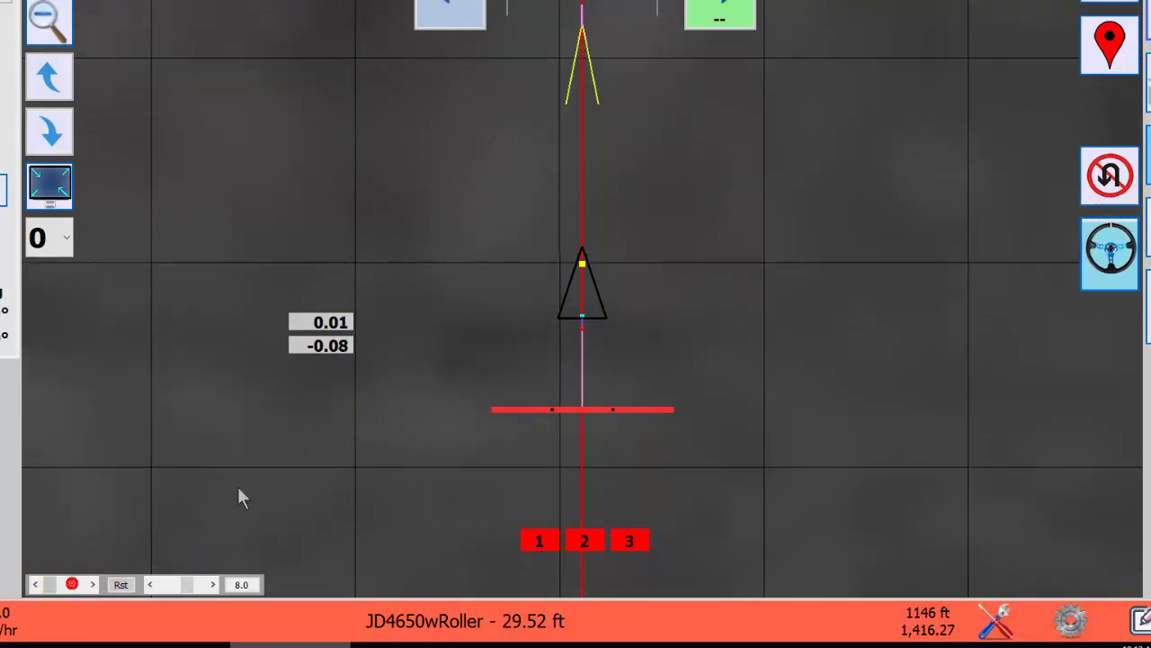
{"action": "left_click", "coordinate": [1110, 252]}
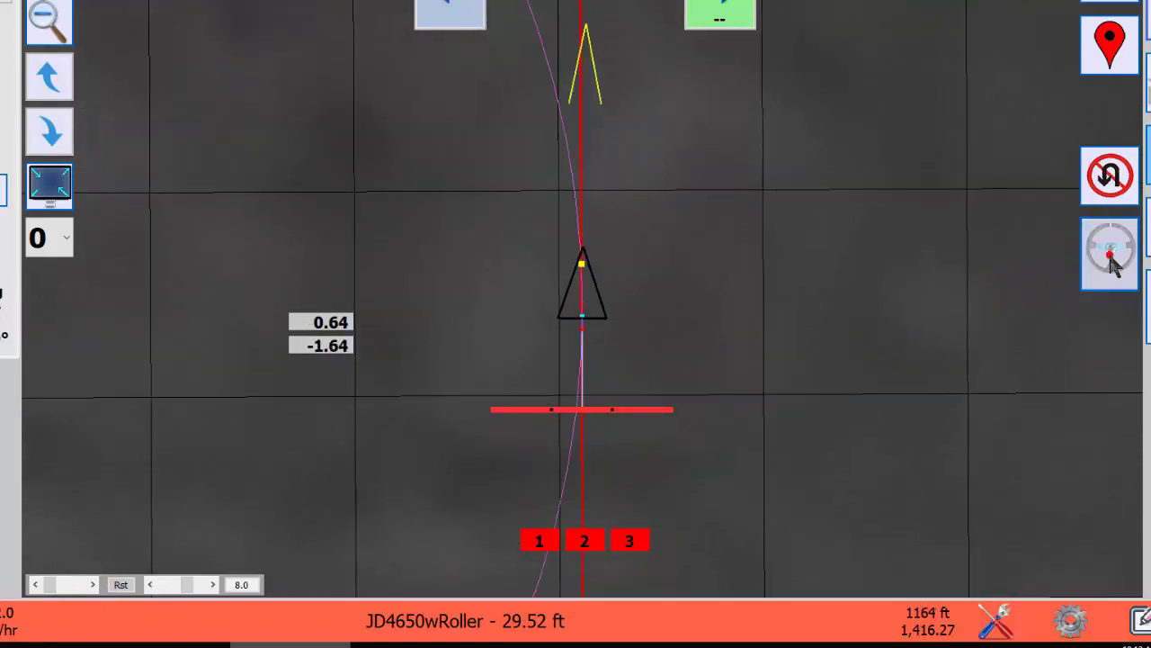
{"action": "left_click", "coordinate": [1092, 247]}
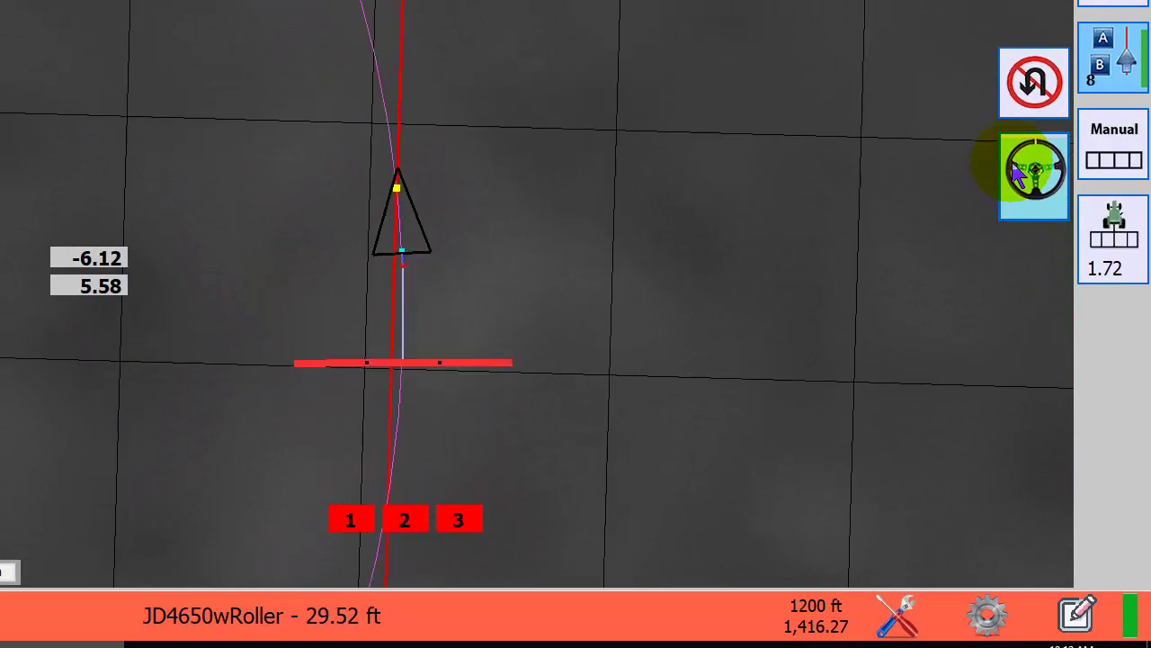
Open the Auto Steer Configuration, test autosteer on the line, and lower Look Ahead to 2.6 seconds
{"action": "left_click", "coordinate": [986, 619]}
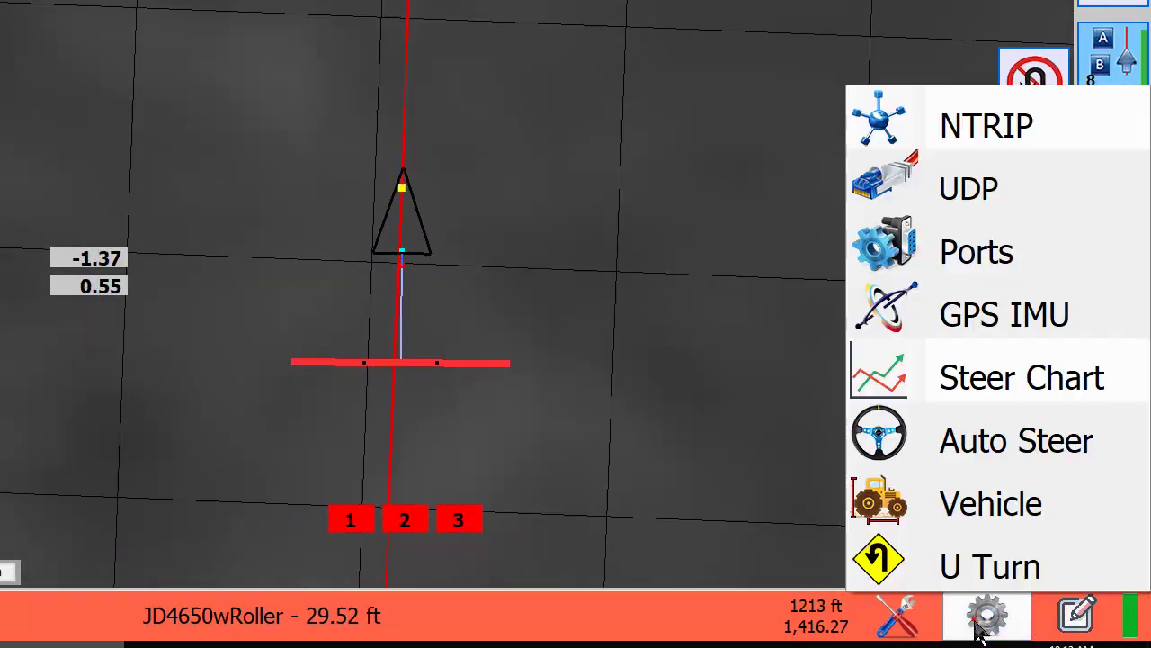
{"action": "left_click", "coordinate": [963, 460]}
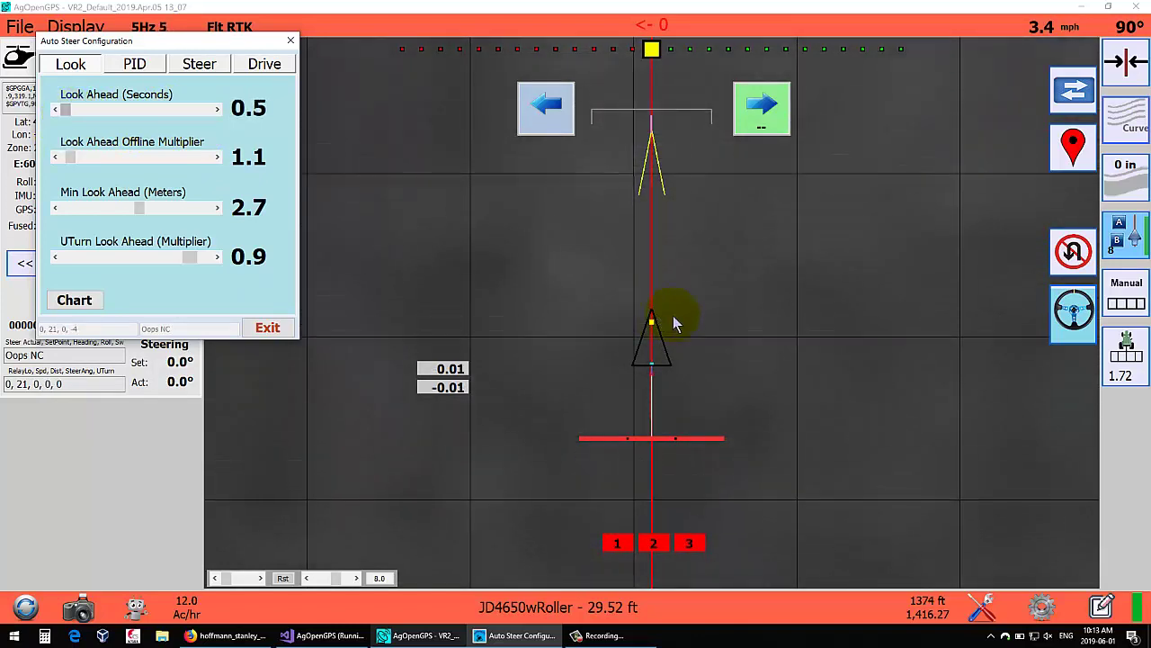
{"action": "left_click", "coordinate": [1066, 316]}
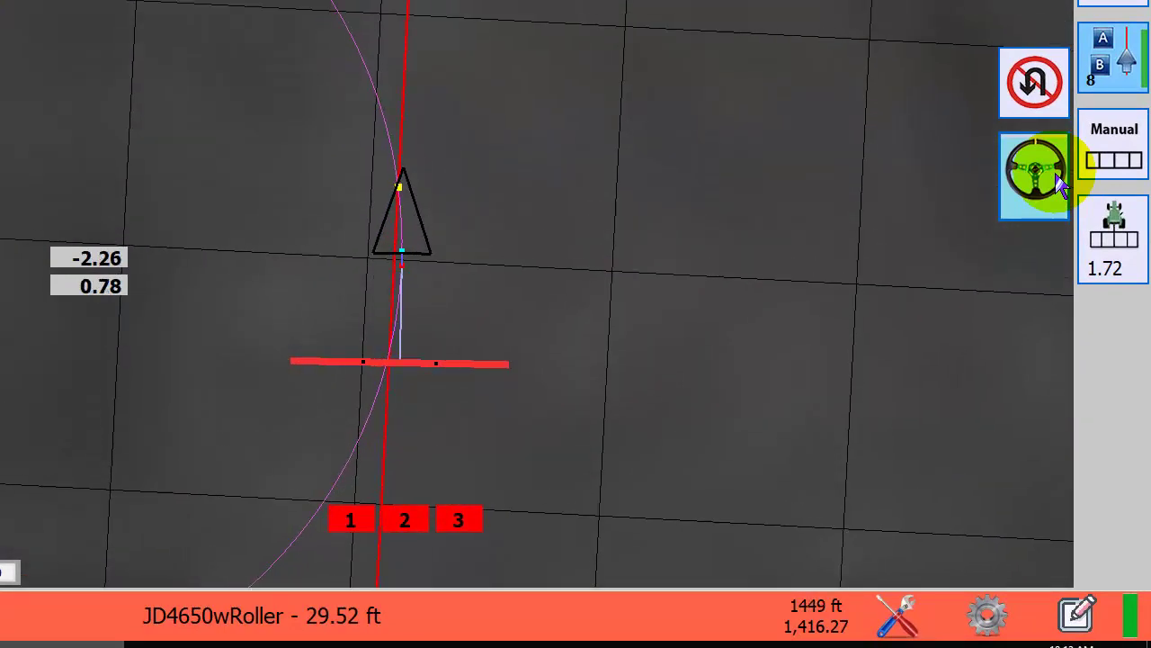
{"action": "left_click", "coordinate": [1060, 180]}
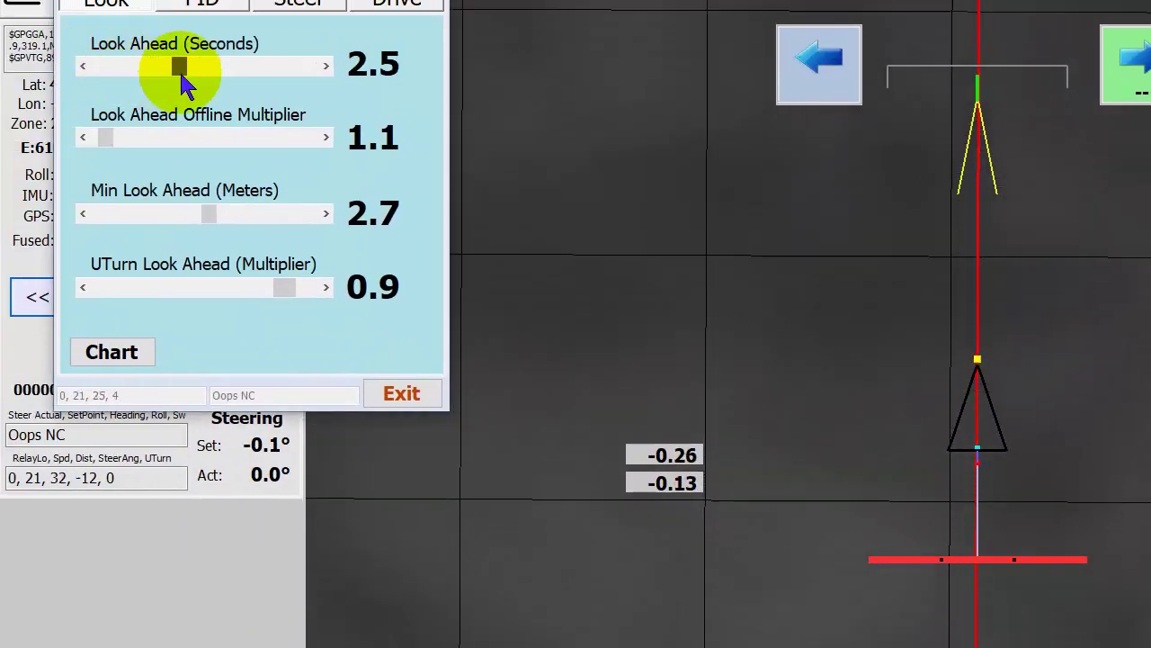
{"action": "left_click_drag", "start_coordinate": [191, 73], "coordinate": [179, 75]}
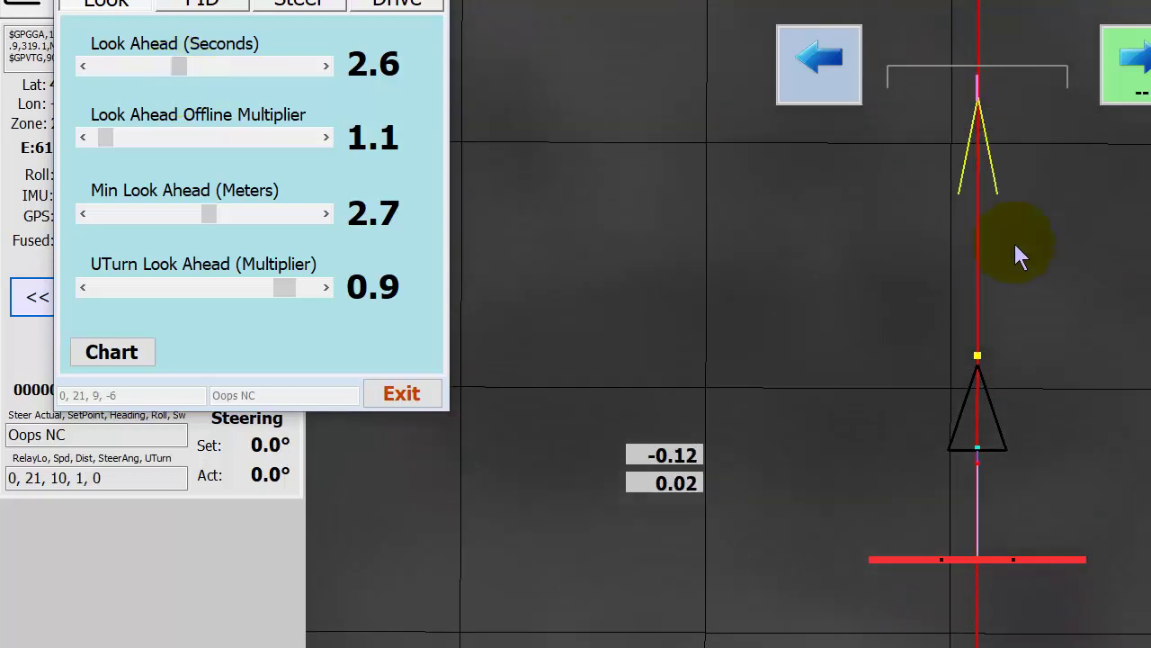
{"action": "left_click", "coordinate": [1072, 308]}
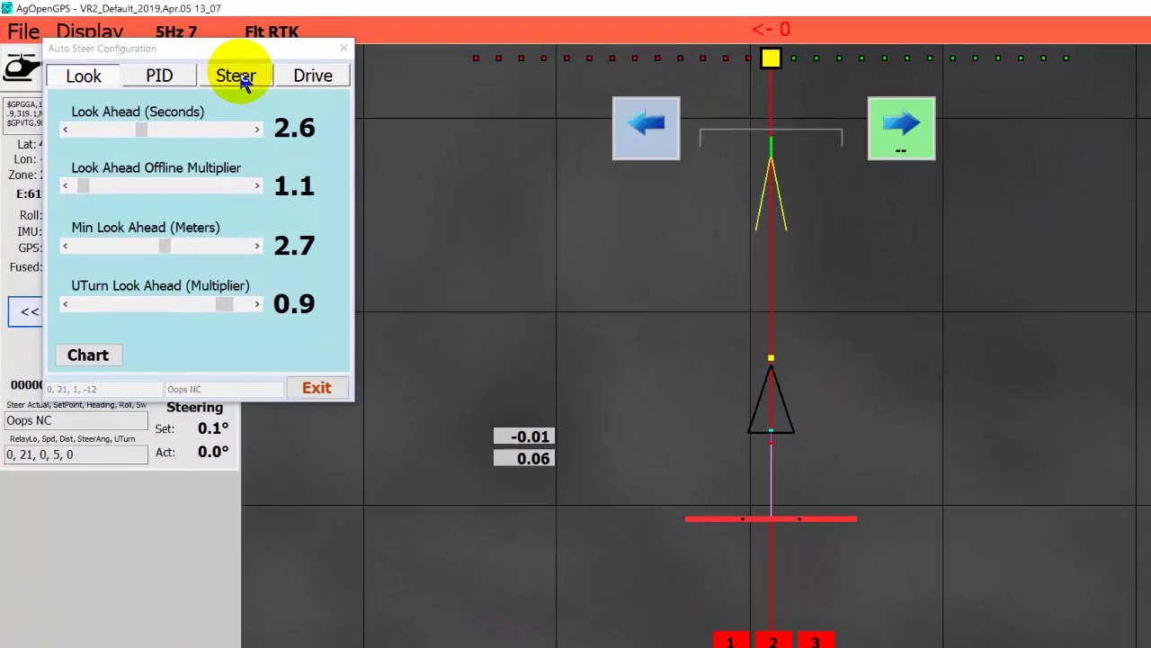
Check the Steer tab (max steer angle 19, safe turn 7), return to Look, and rerun autosteer onto the line
{"action": "left_click", "coordinate": [199, 64]}
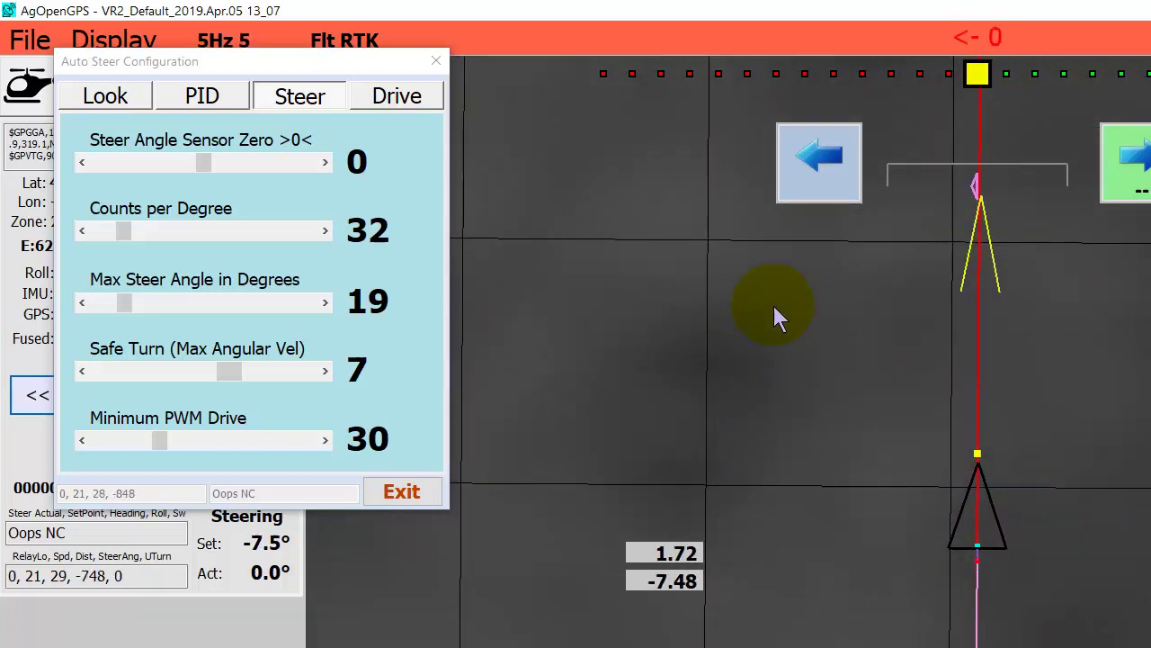
{"action": "left_click", "coordinate": [111, 97]}
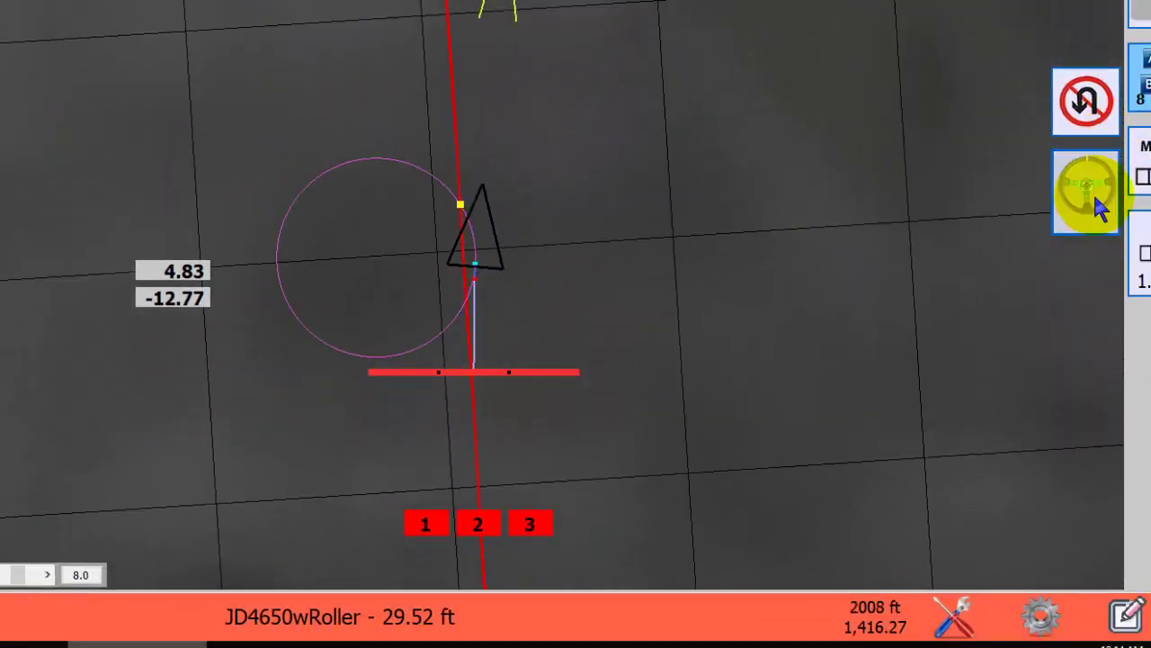
{"action": "left_click", "coordinate": [1089, 191]}
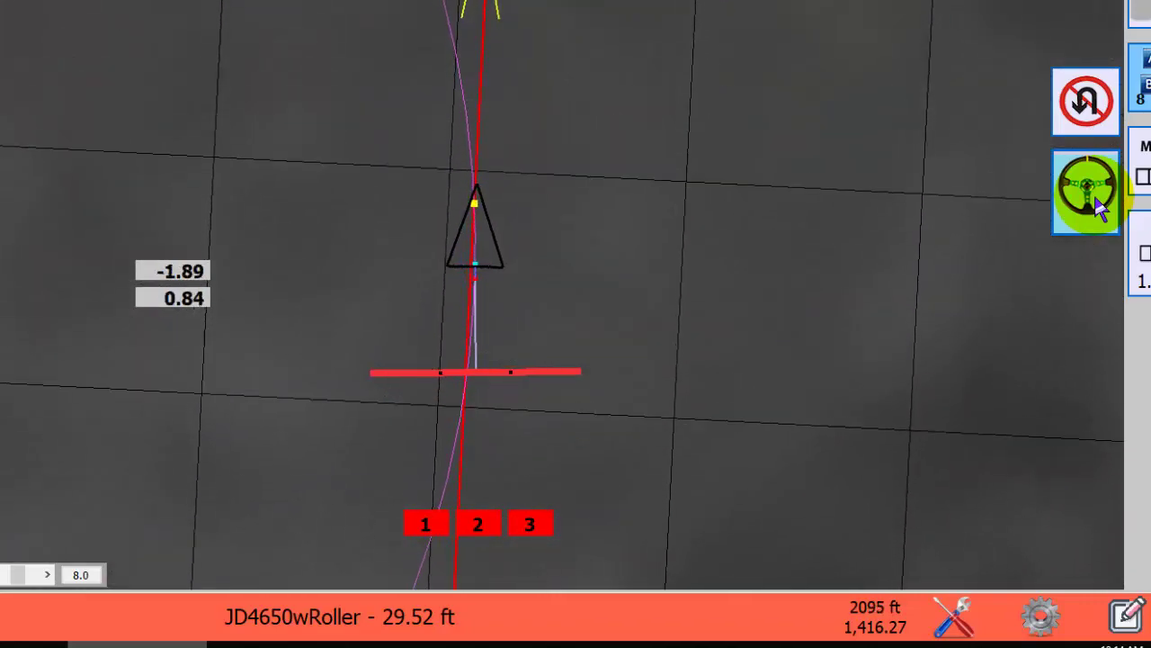
{"action": "left_click", "coordinate": [1100, 205]}
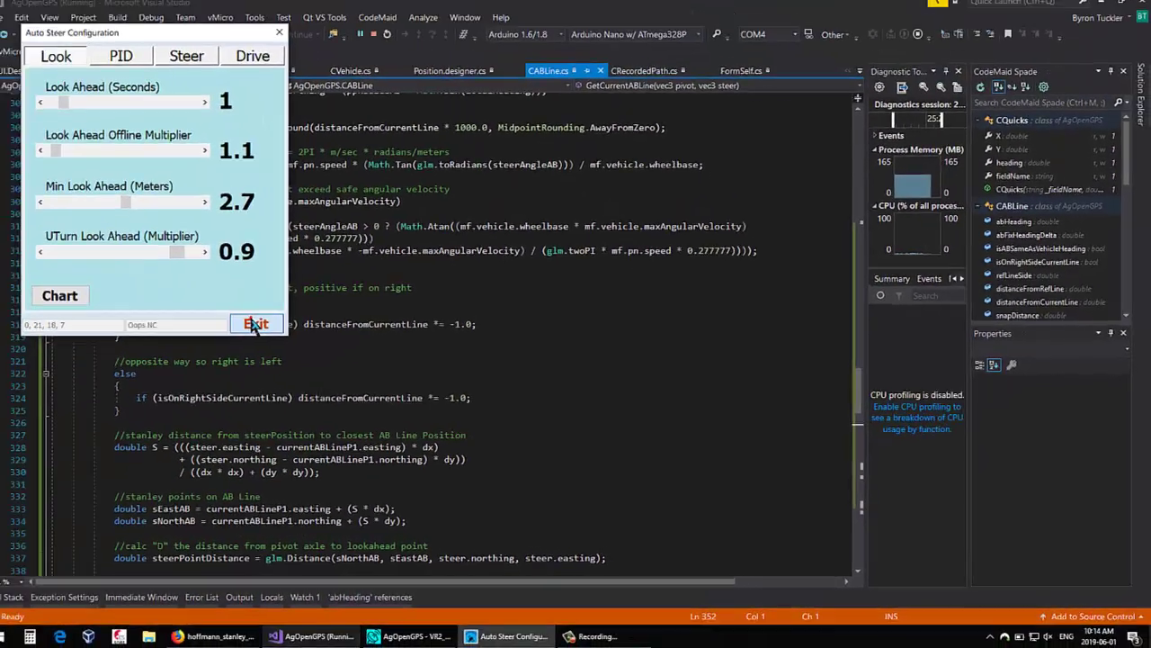
Close the Auto Steer Configuration and scroll CABLine to the 'stanley distance from steerPosition' code
{"action": "left_click", "coordinate": [252, 324]}
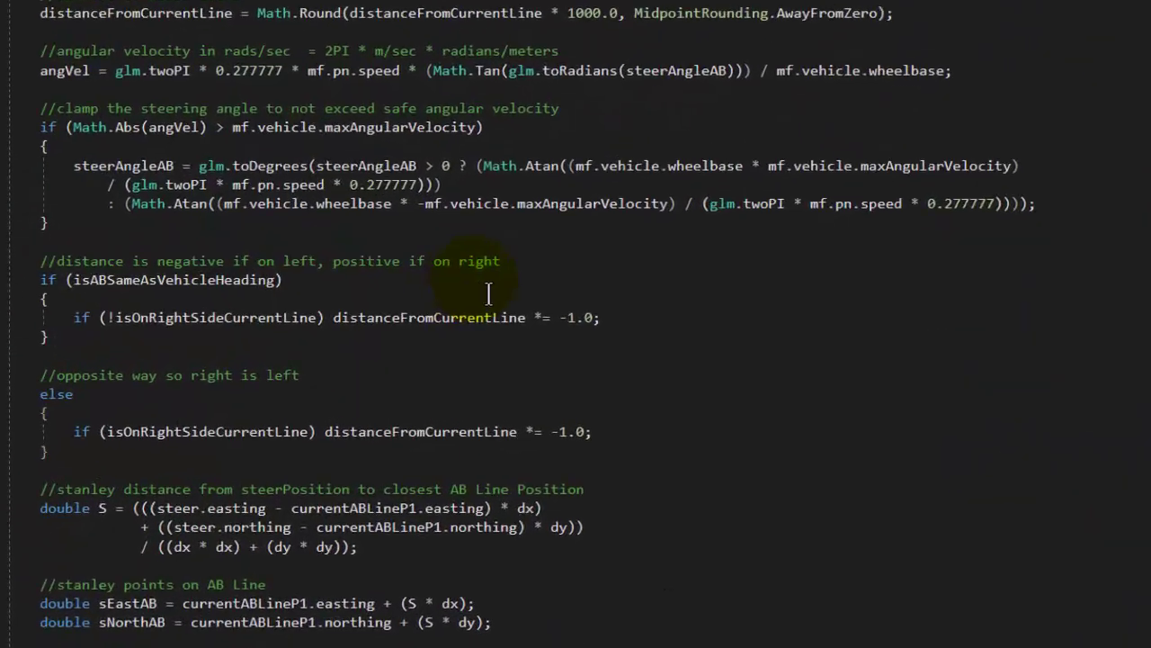
{"action": "scroll", "coordinate": [494, 297], "scroll_direction": "up", "scroll_amount": 20}
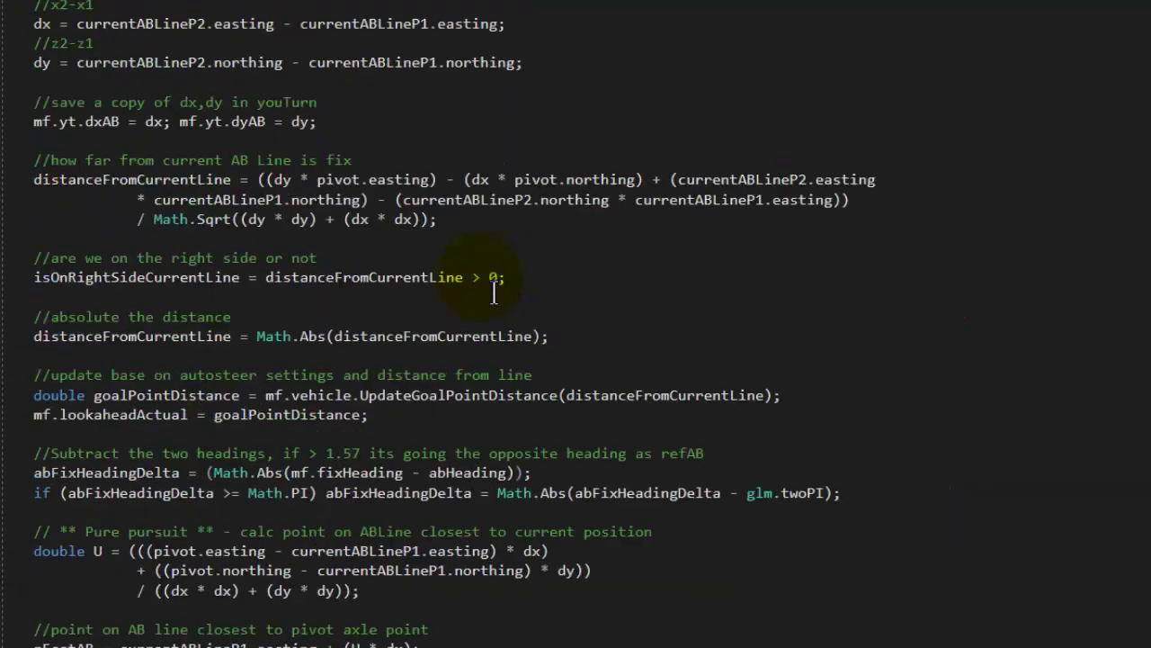
{"action": "scroll", "coordinate": [494, 290], "scroll_direction": "up", "scroll_amount": 6}
{"action": "scroll", "coordinate": [494, 291], "scroll_direction": "up", "scroll_amount": 2}
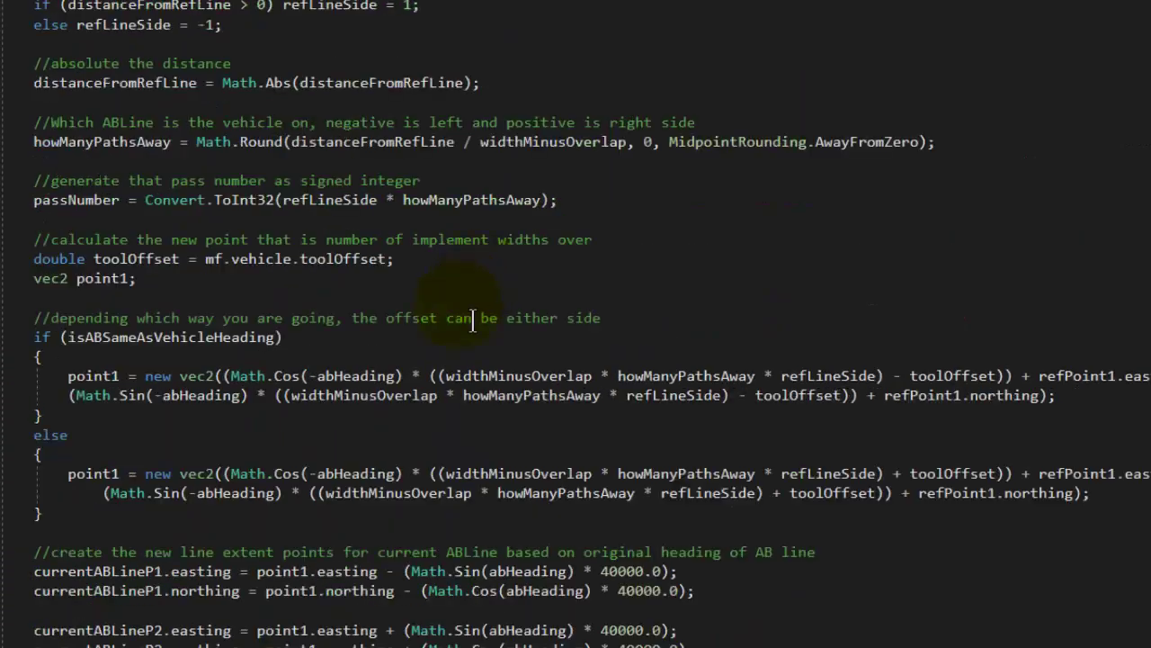
{"action": "scroll", "coordinate": [477, 311], "scroll_direction": "down", "scroll_amount": 10}
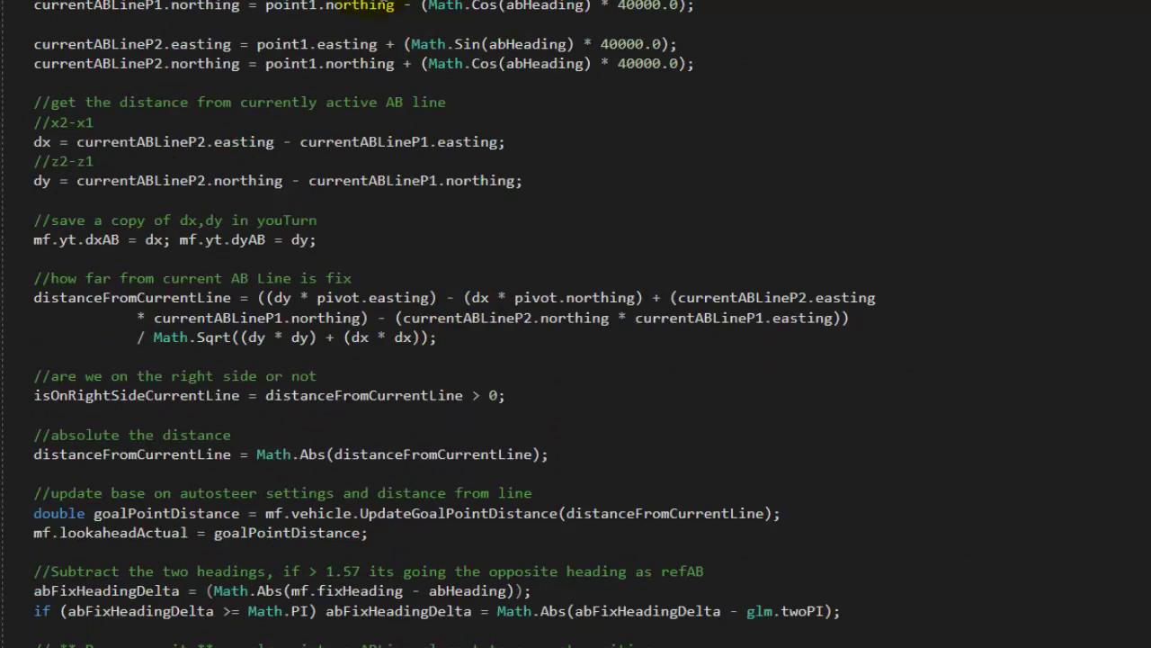
{"action": "scroll", "coordinate": [378, 296], "scroll_direction": "down", "scroll_amount": 8}
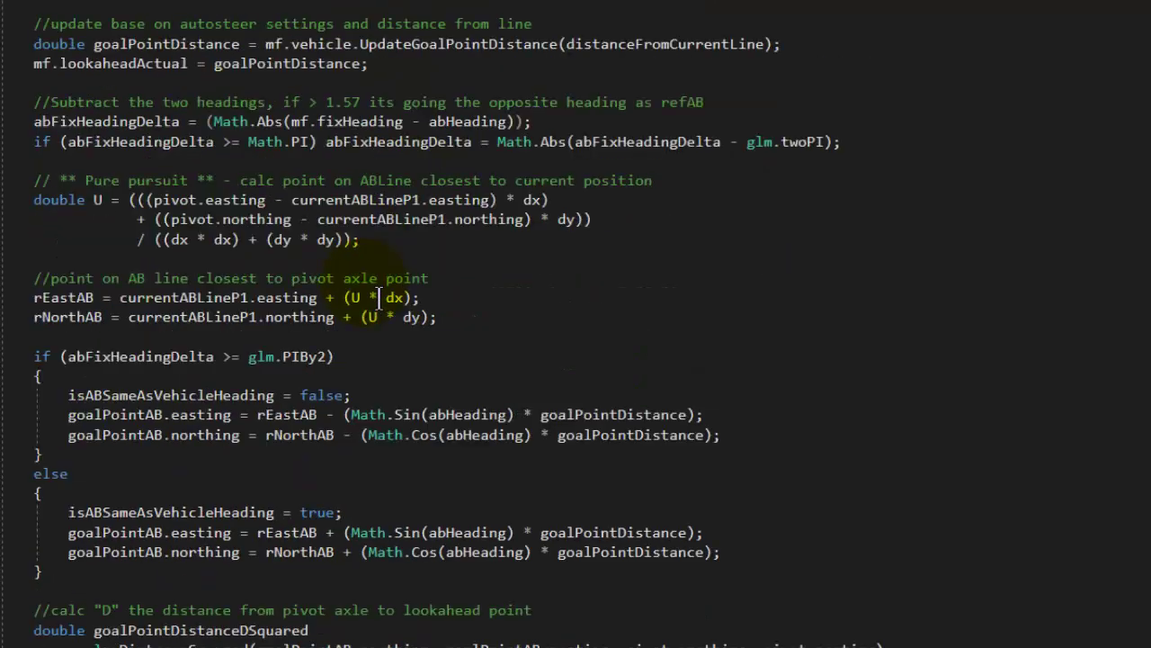
{"action": "scroll", "coordinate": [378, 297], "scroll_direction": "down", "scroll_amount": 17}
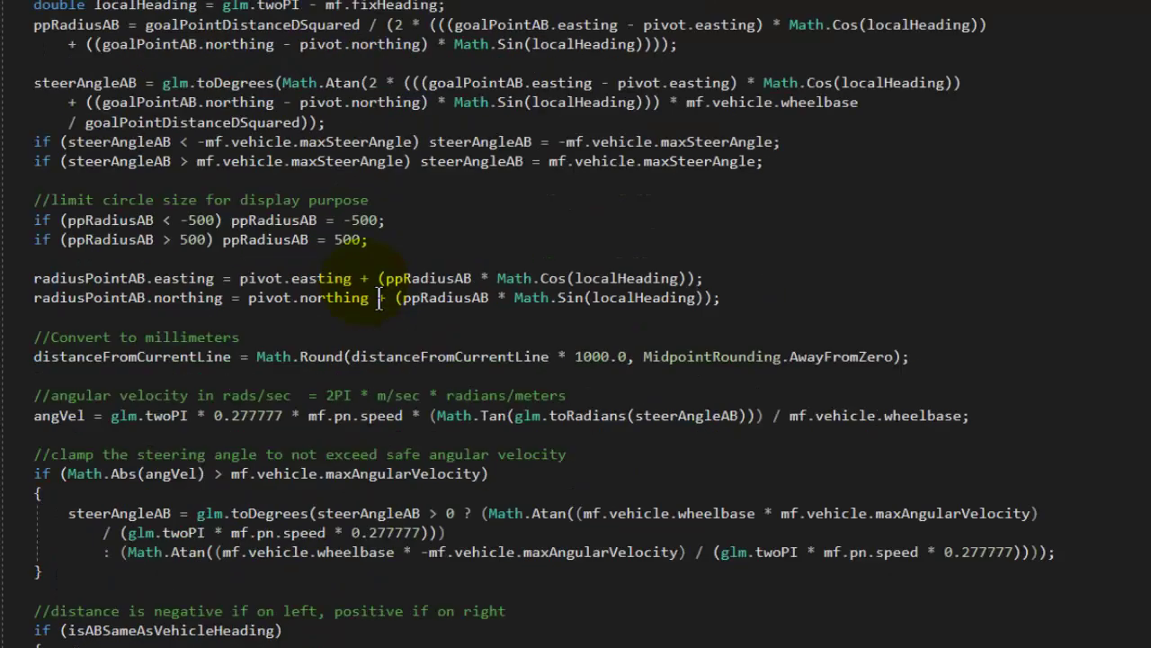
{"action": "scroll", "coordinate": [378, 297], "scroll_direction": "down", "scroll_amount": 4}
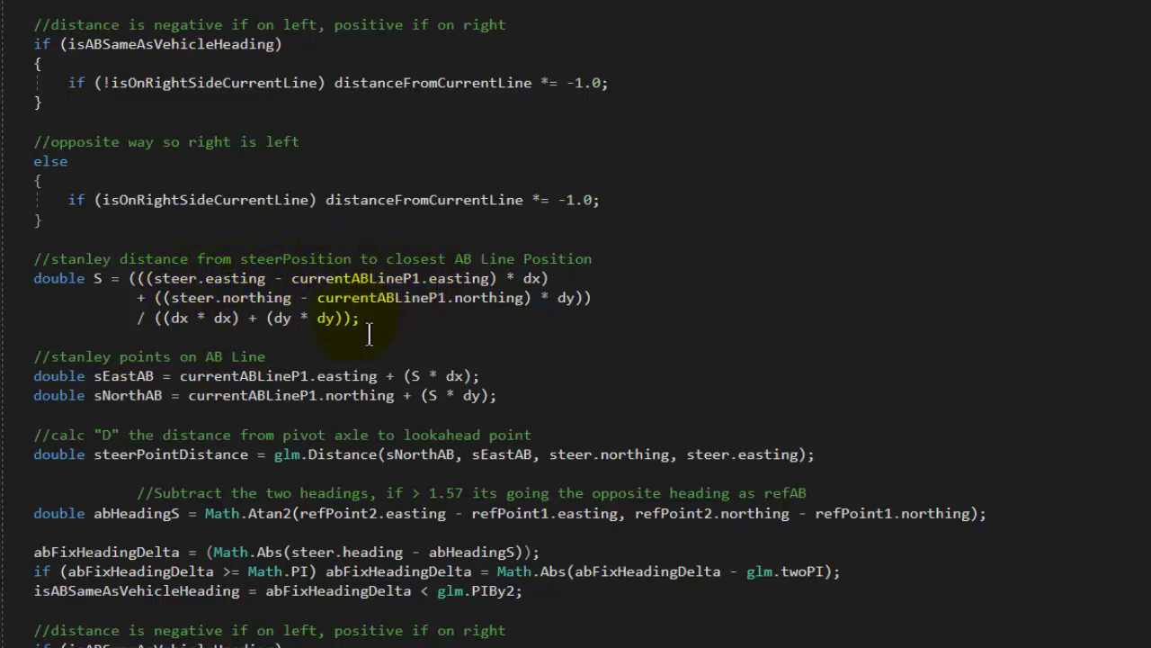
Scroll through the abFixHeadingDelta if/else blocks to the opposite-direction branch that adds Math.PI
{"action": "scroll", "coordinate": [340, 337], "scroll_direction": "down", "scroll_amount": 2}
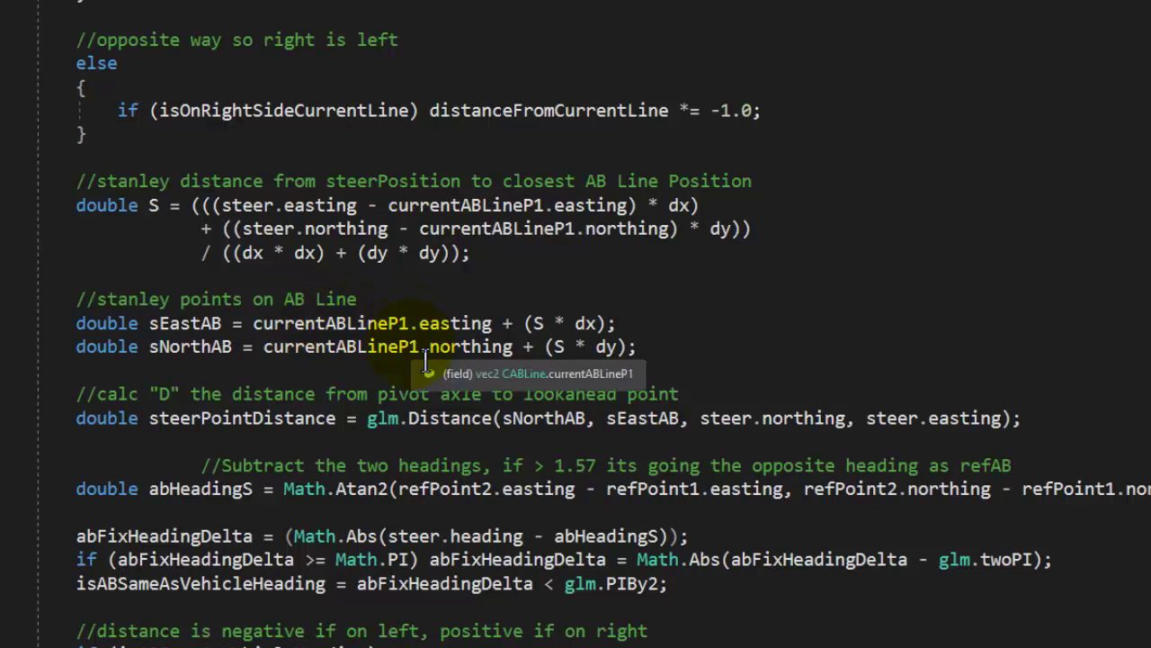
{"action": "scroll", "coordinate": [423, 360], "scroll_direction": "up", "scroll_amount": 2, "text": "ctrl"}
{"action": "scroll", "coordinate": [425, 360], "scroll_direction": "down", "scroll_amount": 2}
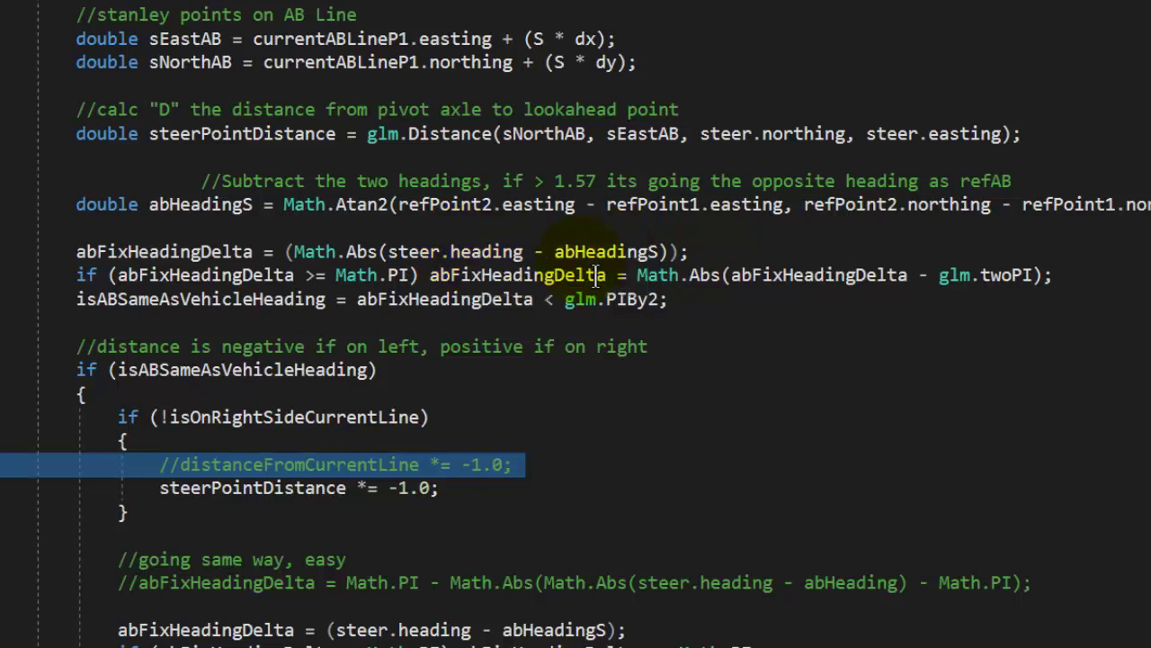
{"action": "scroll", "coordinate": [654, 326], "scroll_direction": "down", "scroll_amount": 2}
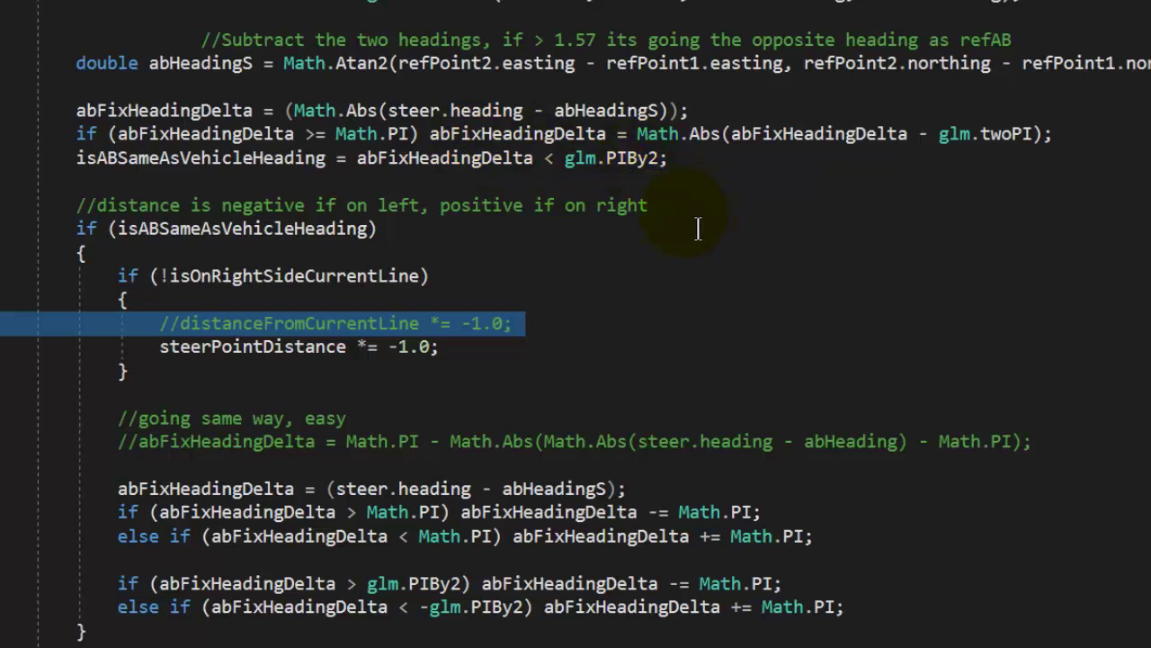
{"action": "scroll", "coordinate": [696, 227], "scroll_direction": "down", "scroll_amount": 2}
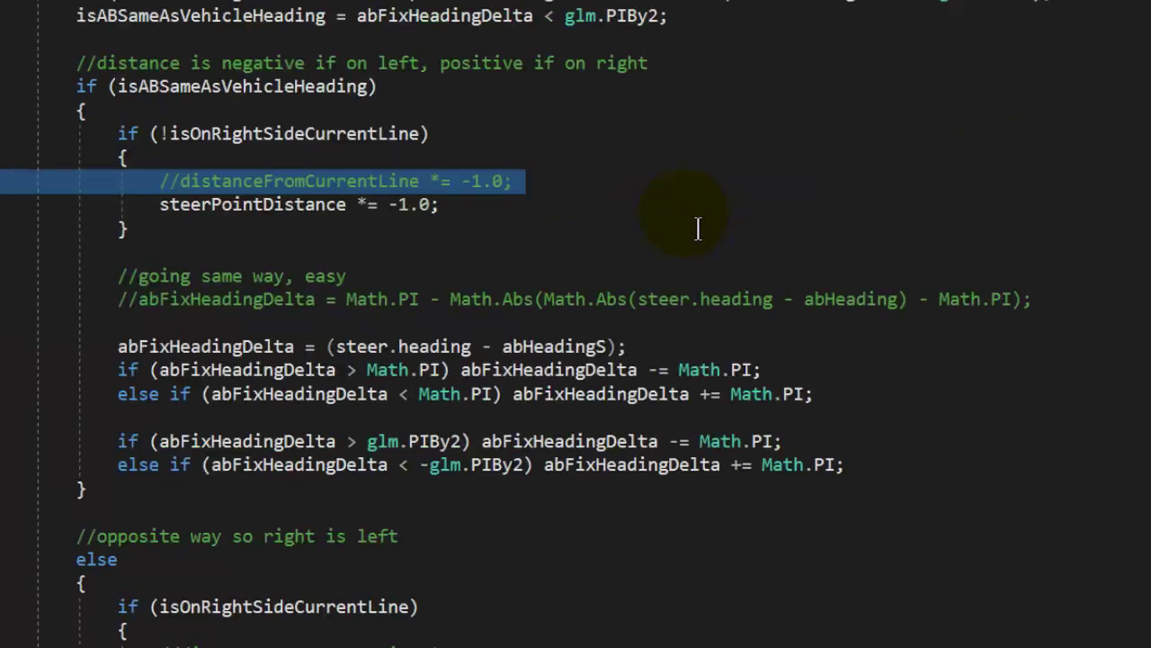
{"action": "scroll", "coordinate": [444, 274], "scroll_direction": "down", "scroll_amount": 4}
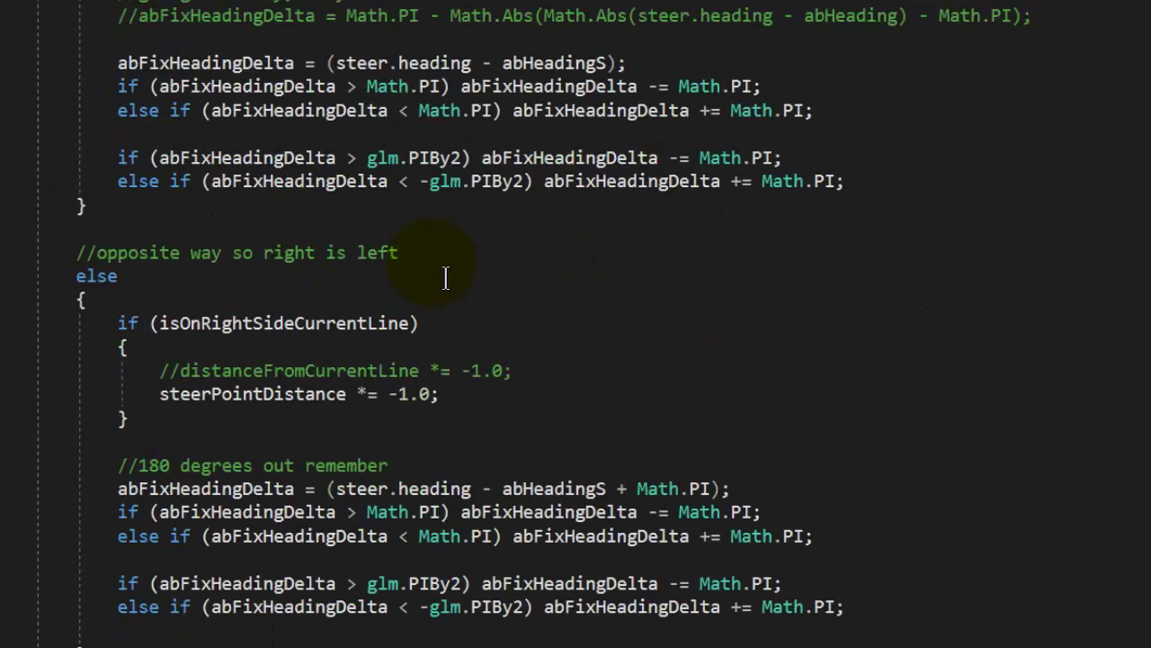
{"action": "scroll", "coordinate": [444, 277], "scroll_direction": "down", "scroll_amount": 2}
{"action": "scroll", "coordinate": [443, 279], "scroll_direction": "up", "scroll_amount": 2}
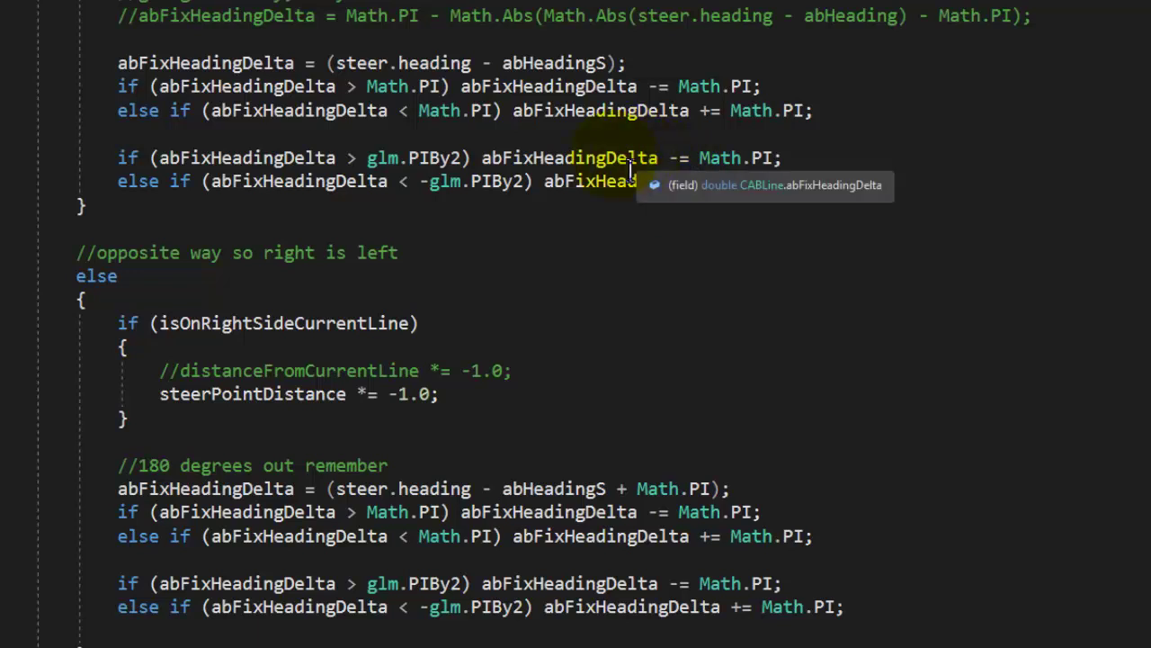
Bring the steerAngleAB Math.Atan calculation and maxSteerAngle clamp into view, marking the guidanceLineSteerAngle line
{"action": "scroll", "coordinate": [575, 186], "scroll_direction": "down", "scroll_amount": 4}
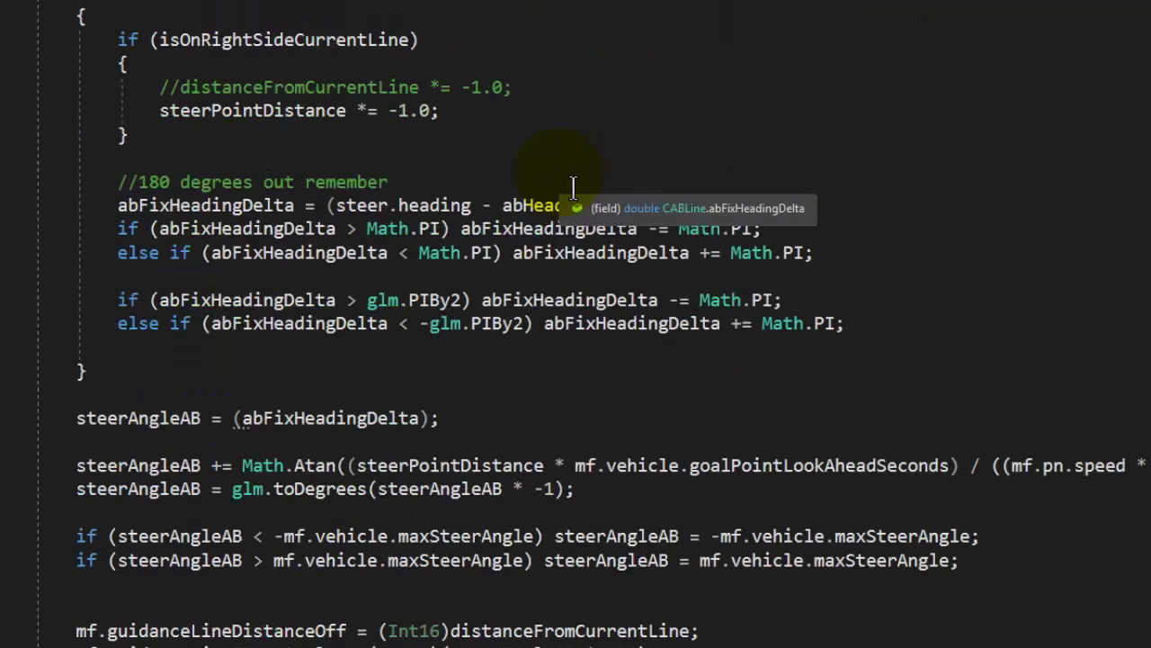
{"action": "scroll", "coordinate": [573, 186], "scroll_direction": "down", "scroll_amount": 2}
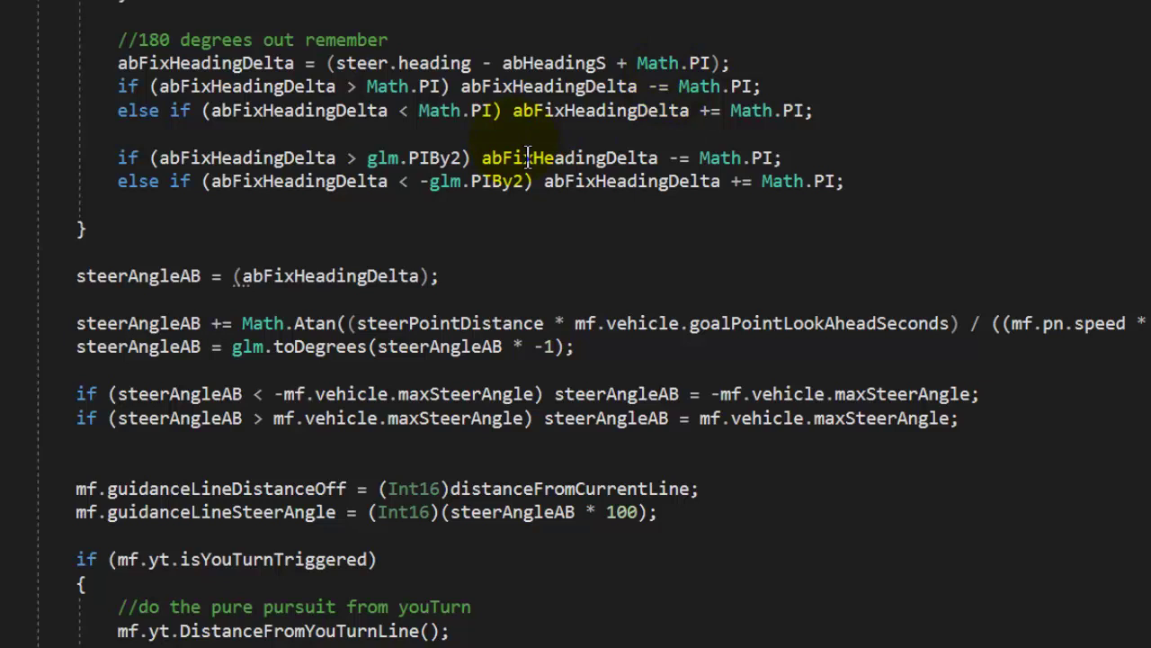
{"action": "scroll", "coordinate": [585, 113], "scroll_direction": "down", "scroll_amount": 2}
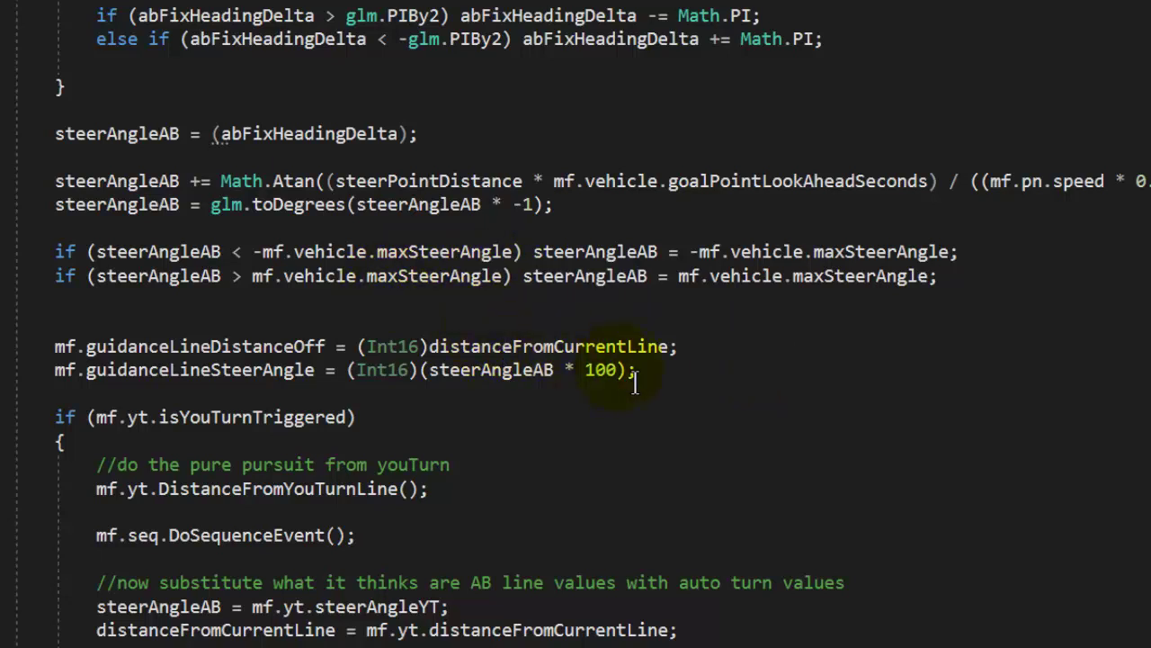
{"action": "left_click", "coordinate": [678, 381]}
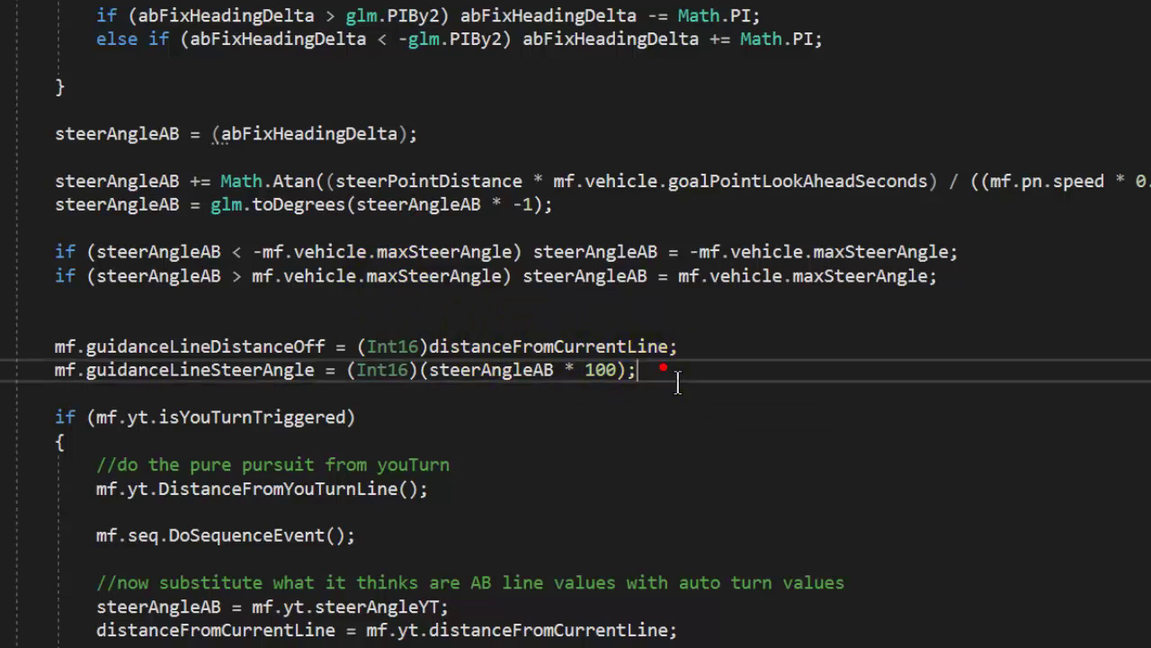